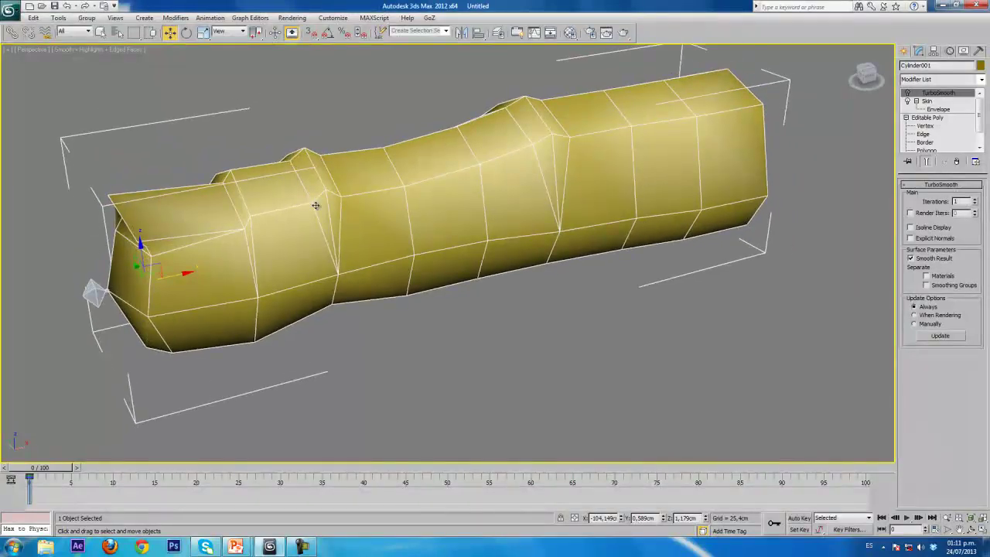
# Scrub the animation from frame 0 to about frame 18 and back to examine how the skinned finger bends at its knuckles
pyautogui.keyDown('alt'); pyautogui.moveTo(359, 219); pyautogui.dragTo(538, 260, button='middle'); pyautogui.keyUp('alt')
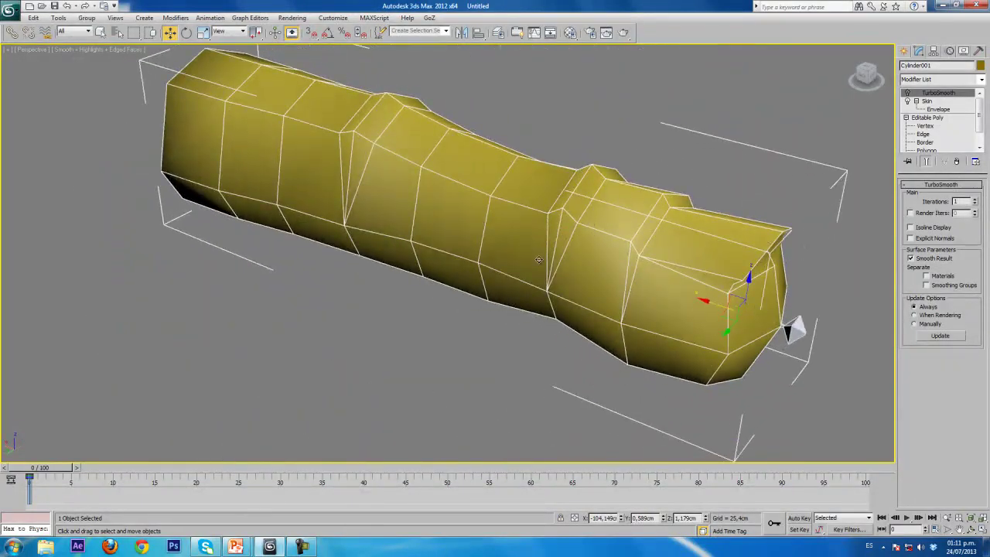
pyautogui.keyDown('alt'); pyautogui.moveTo(360, 173); pyautogui.dragTo(388, 297, button='middle'); pyautogui.keyUp('alt')
pyautogui.moveTo(60, 469)
pyautogui.mouseDown()
pyautogui.moveTo(244, 464)
pyautogui.moveTo(61, 467)
pyautogui.mouseUp()
pyautogui.press('w')
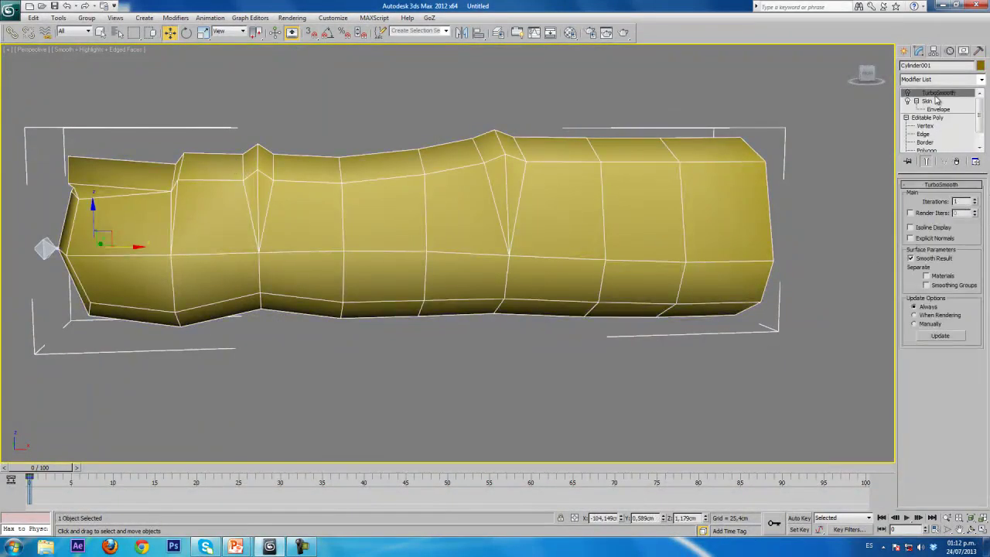
pyautogui.moveTo(37, 475); pyautogui.dragTo(219, 470)
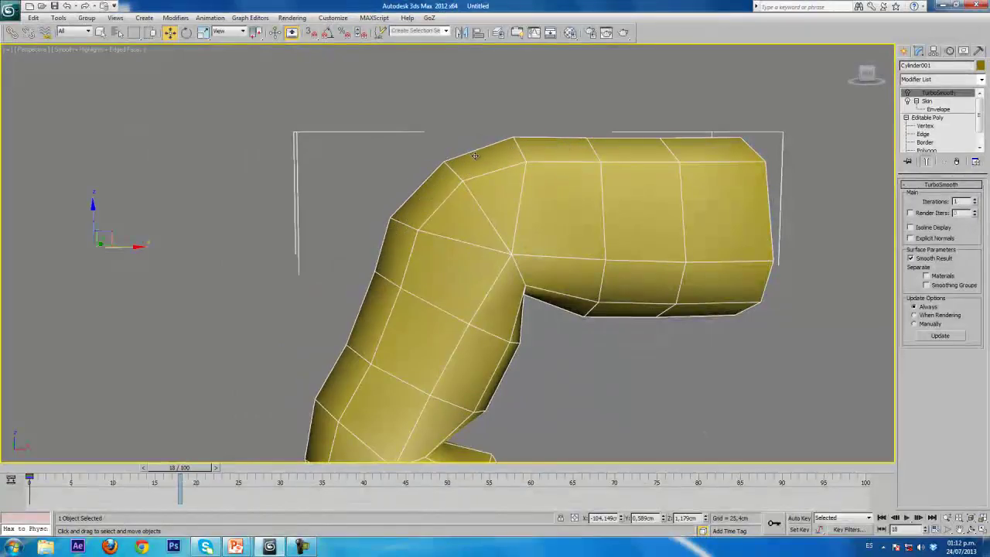
pyautogui.moveTo(180, 469); pyautogui.dragTo(54, 474)
pyautogui.press('w')
pyautogui.scroll(2, 389, 260)
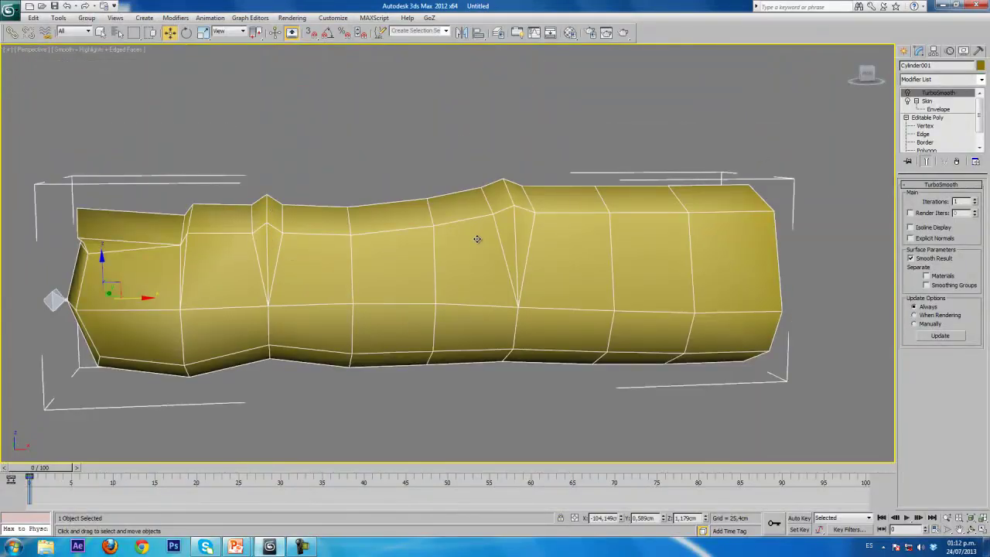
# Clone the finger mesh in the Top view as an independent copy, offset along Y beside the original
pyautogui.scroll(-5, 518, 314)
pyautogui.press('t')
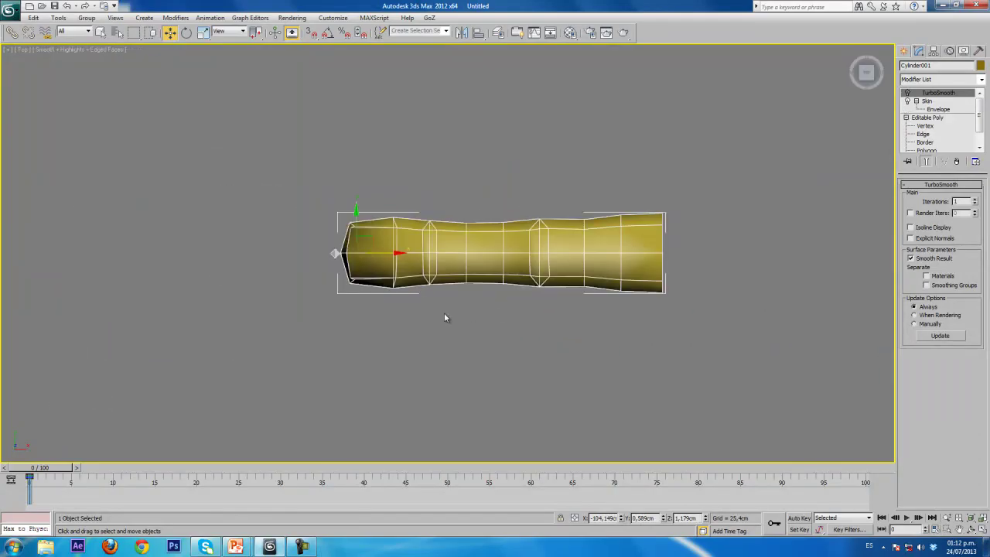
pyautogui.moveTo(444, 317); pyautogui.dragTo(421, 341, button='middle')
pyautogui.keyDown('shift'); pyautogui.moveTo(394, 320); pyautogui.dragTo(394, 192); pyautogui.keyUp('shift')
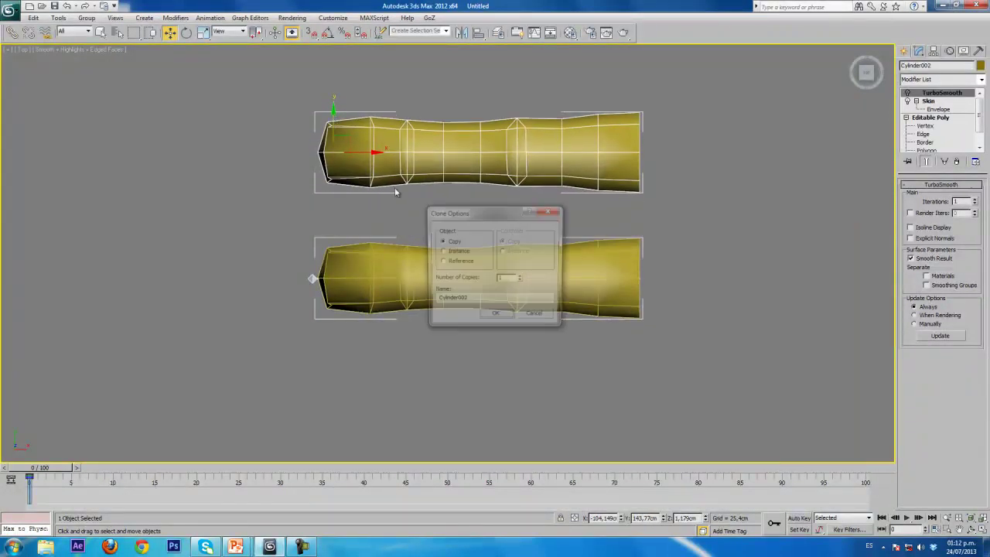
pyautogui.click(495, 314)
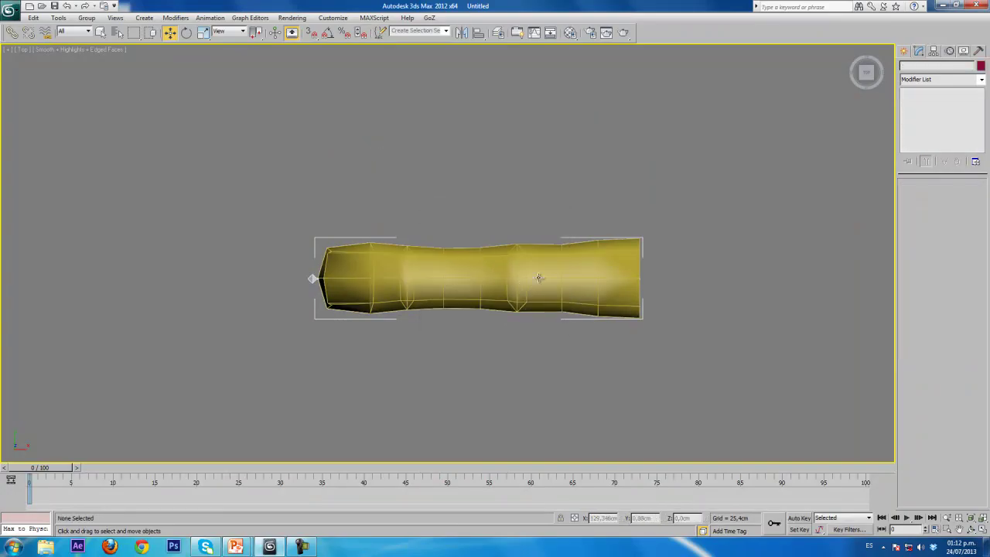
# Remove the TurboSmooth and Skin modifiers from the copied finger so only its Editable Poly remains
pyautogui.click(539, 278)
pyautogui.click(956, 160)
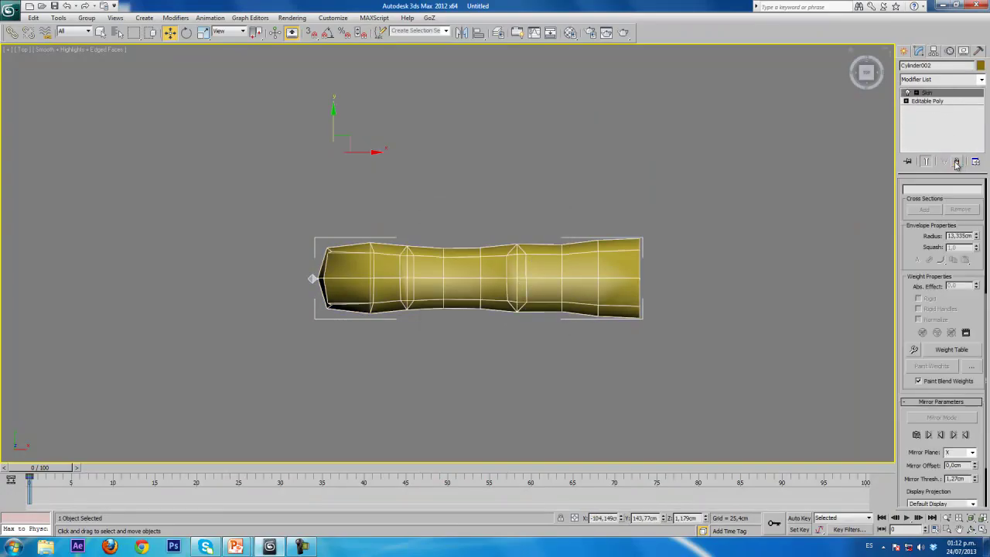
pyautogui.click(956, 160)
# Hide the original finger together with its bones
pyautogui.moveTo(383, 205); pyautogui.dragTo(239, 290)
pyautogui.rightClick(460, 293)
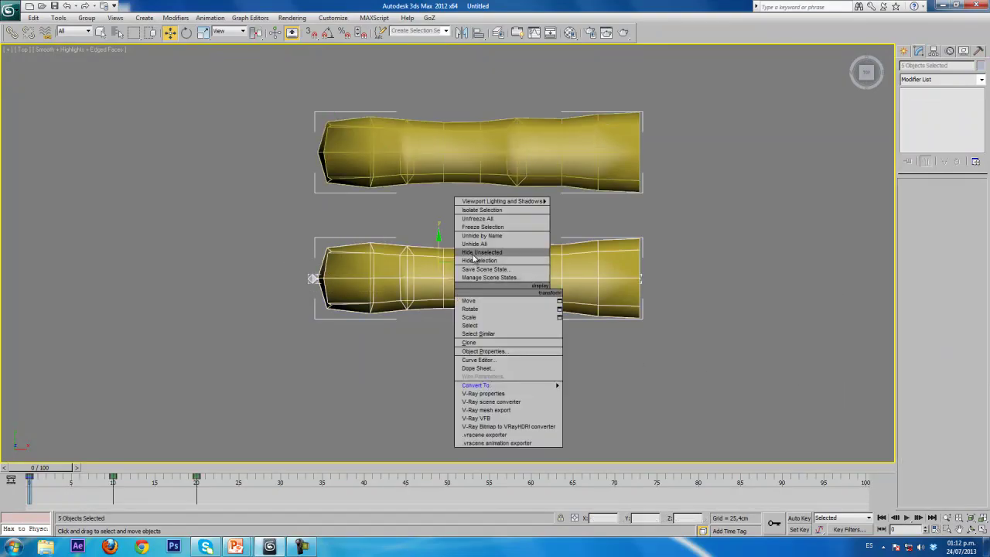
pyautogui.click(480, 260)
# Move the copied finger along Y into the hidden original's place and show the viewport grid
pyautogui.click(447, 153)
pyautogui.moveTo(334, 110); pyautogui.dragTo(333, 242)
pyautogui.press('g')
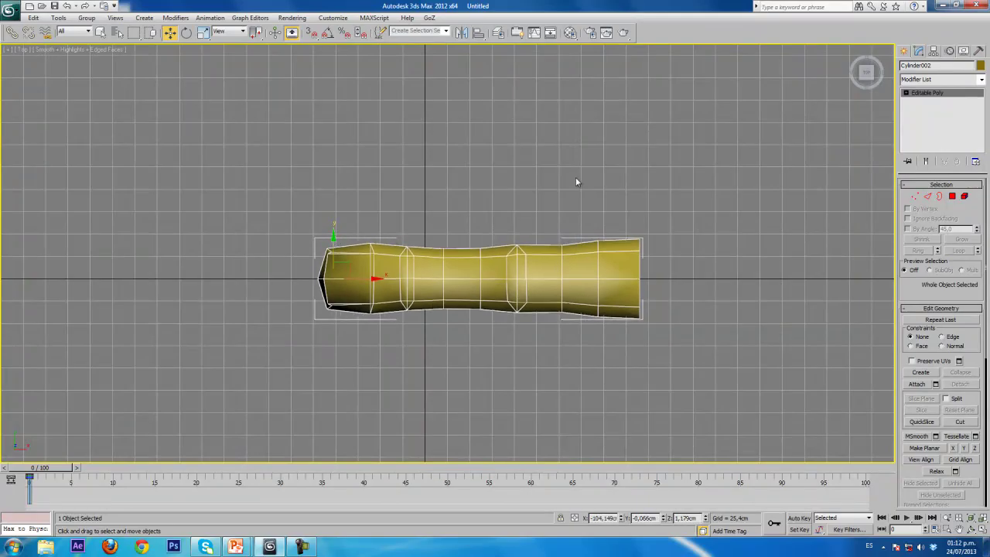
pyautogui.click(576, 182)
# Examine the copied finger's edge loops and vertices from above at edge and vertex level
pyautogui.scroll(-2, 481, 329)
pyautogui.scroll(5, 464, 239)
pyautogui.click(464, 239)
pyautogui.click(927, 195)
pyautogui.scroll(5, 364, 302)
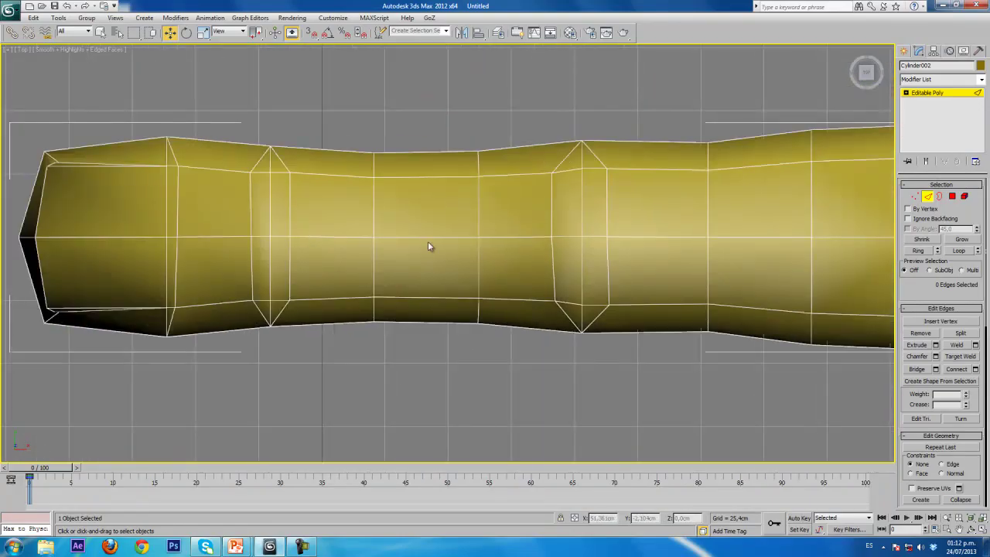
pyautogui.scroll(-2, 554, 250)
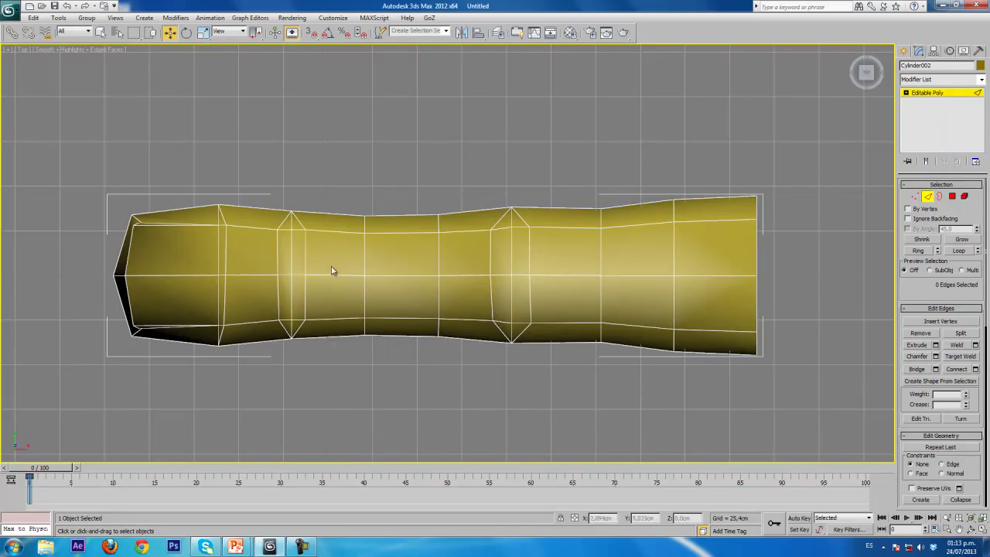
pyautogui.click(914, 195)
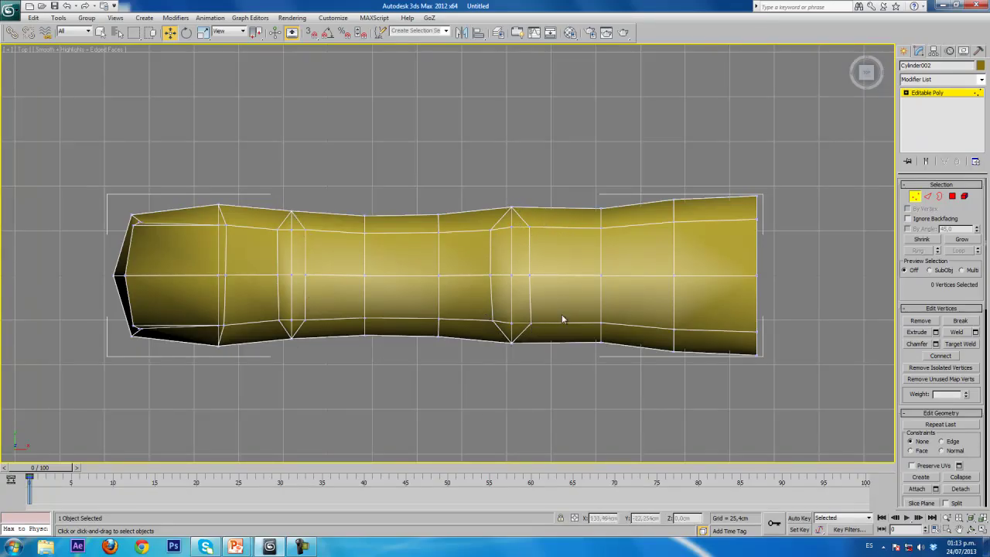
# Examine the tapered knuckle loops on the finger's sides and underside in Perspective, with the Cut tool at hand
pyautogui.press('p')
pyautogui.keyDown('alt'); pyautogui.moveTo(524, 331); pyautogui.dragTo(532, 298, button='middle'); pyautogui.keyUp('alt')
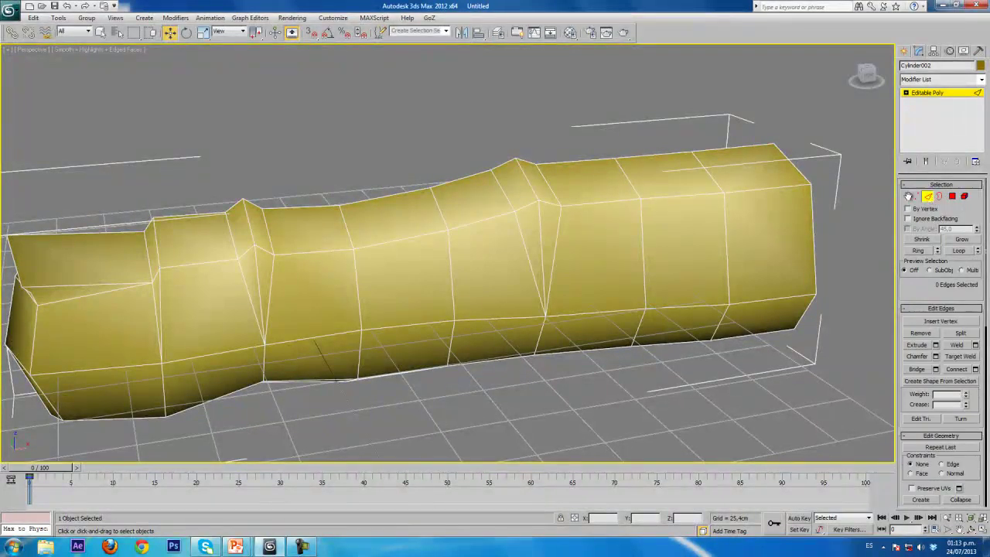
pyautogui.scroll(-5, 911, 308)
pyautogui.click(960, 356)
pyautogui.keyDown('alt'); pyautogui.moveTo(317, 232); pyautogui.dragTo(310, 219, button='middle'); pyautogui.keyUp('alt')
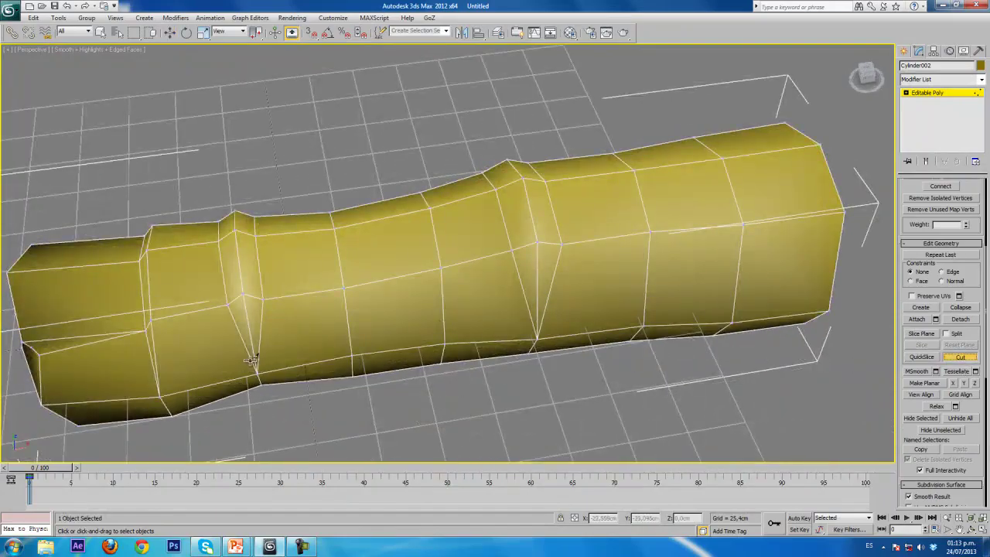
pyautogui.keyDown('alt'); pyautogui.moveTo(213, 224); pyautogui.dragTo(221, 316, button='middle'); pyautogui.keyUp('alt')
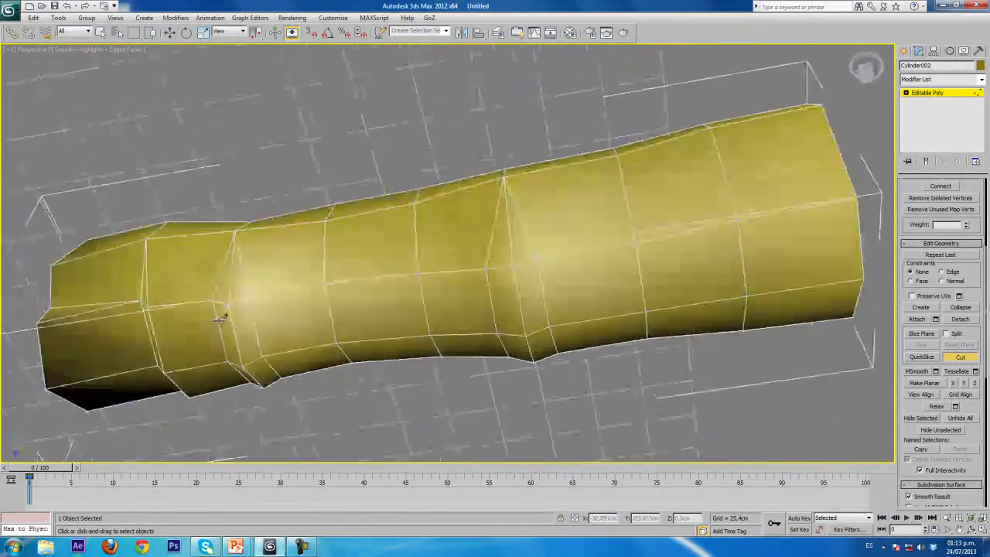
pyautogui.keyDown('alt'); pyautogui.moveTo(291, 342); pyautogui.dragTo(426, 309, button='middle'); pyautogui.keyUp('alt')
pyautogui.rightClick(449, 297)
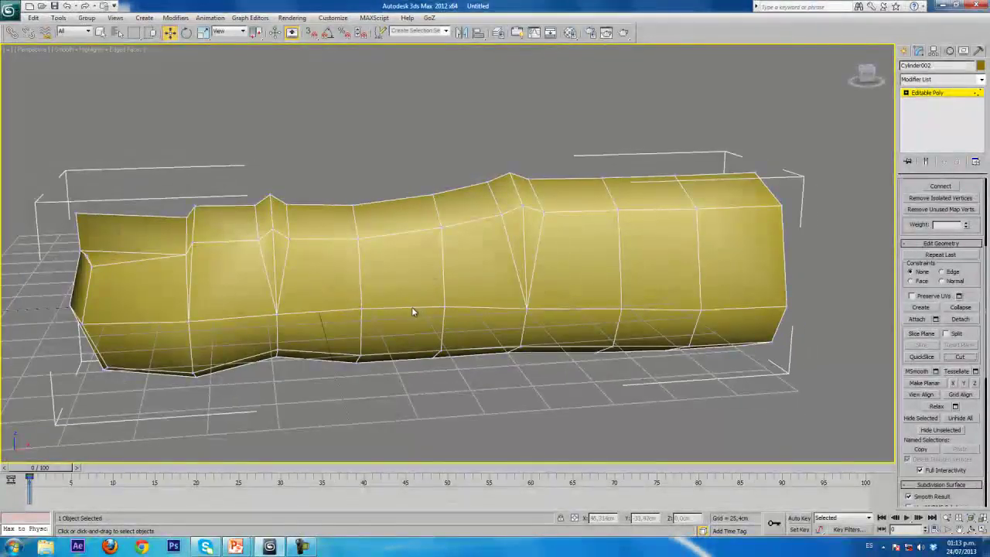
# Draw a bone chain in the wireframe Front view from the finger's base through both knuckles to the fingertip, ending with a nub bone
pyautogui.click(904, 50)
pyautogui.click(921, 117)
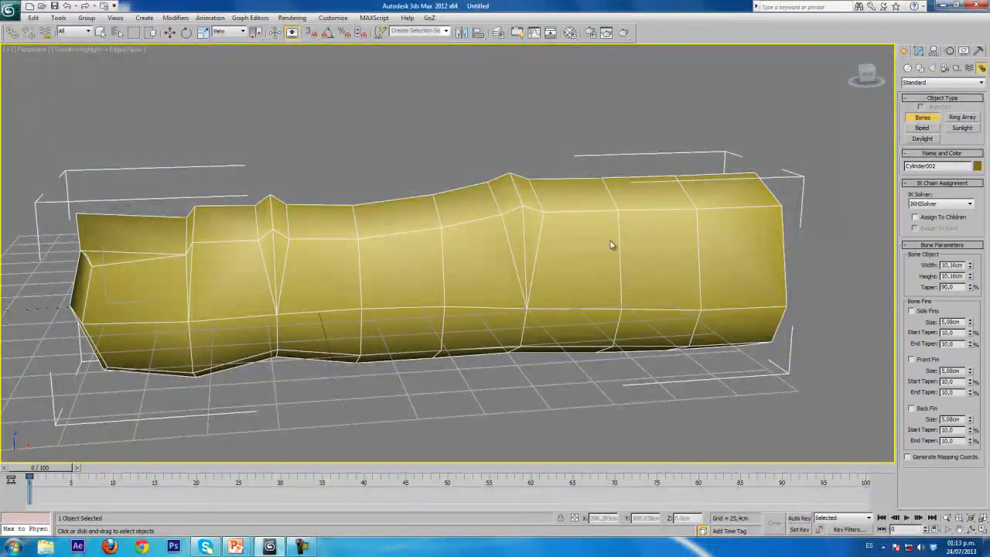
pyautogui.moveTo(540, 282); pyautogui.dragTo(509, 234, button='middle')
pyautogui.press('f')
pyautogui.scroll(5, 570, 271)
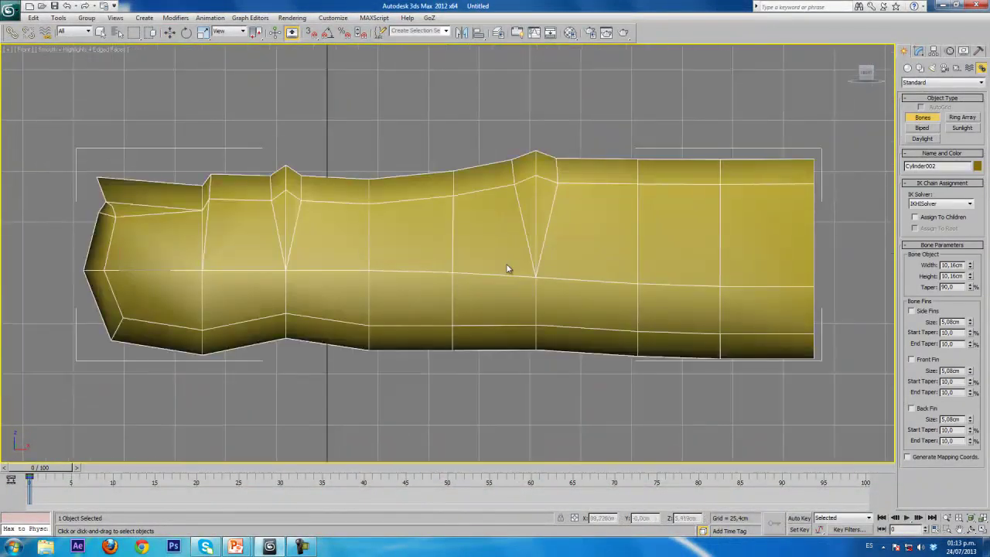
pyautogui.press('F3')
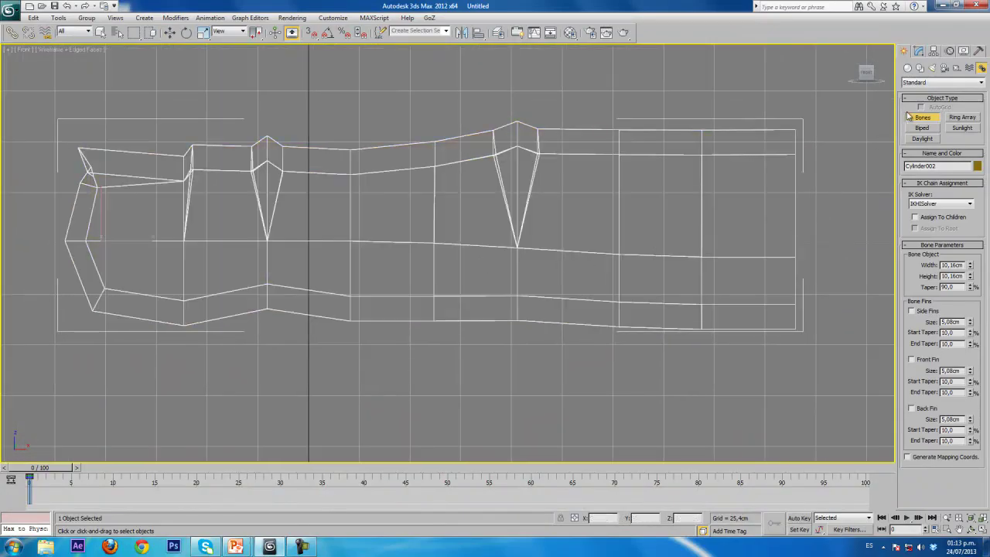
pyautogui.click(795, 223)
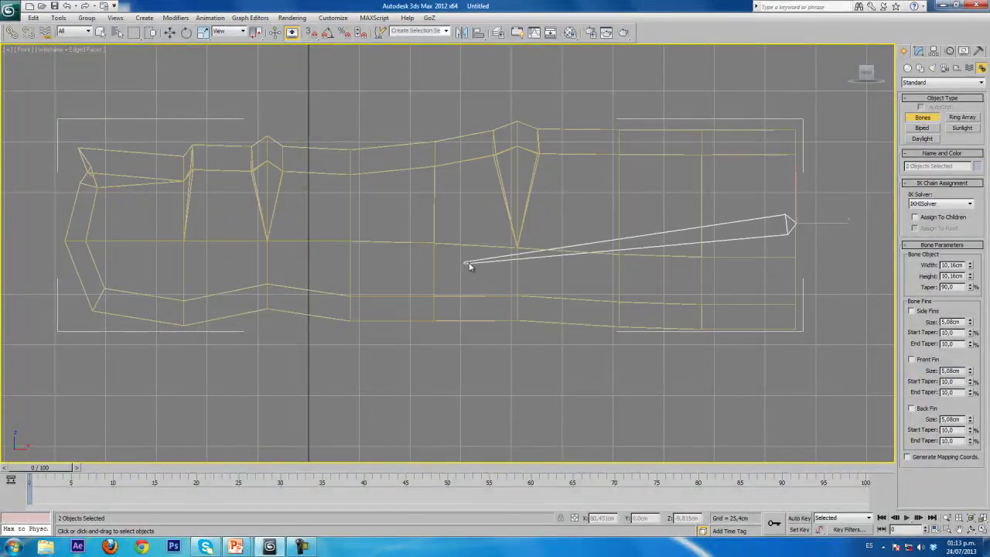
pyautogui.click(517, 243)
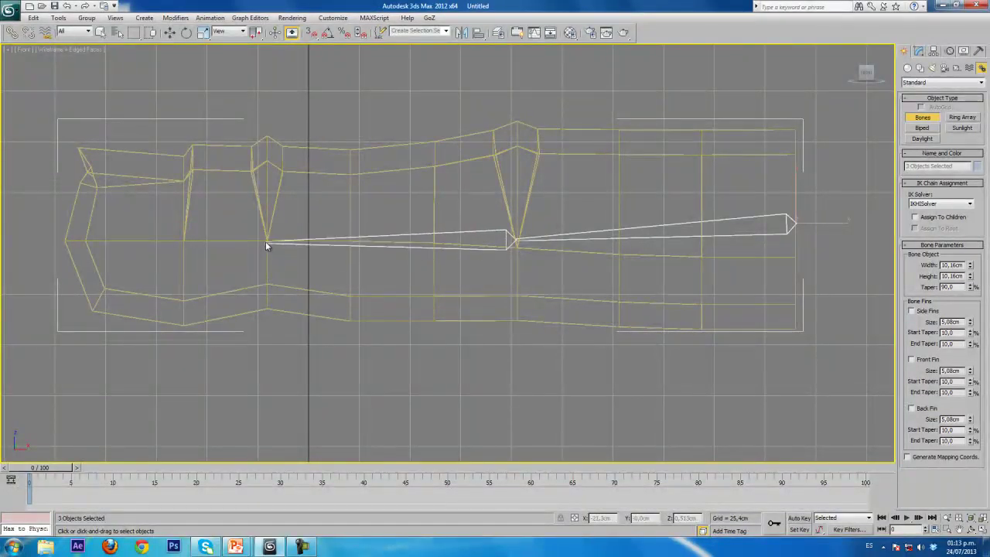
pyautogui.click(260, 242)
pyautogui.click(64, 241)
pyautogui.rightClick(23, 234)
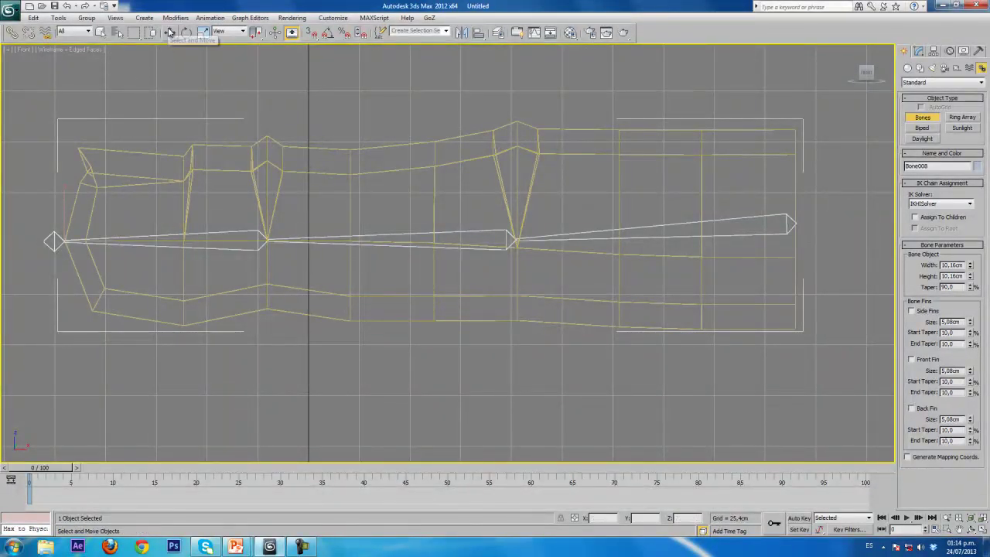
pyautogui.click(170, 33)
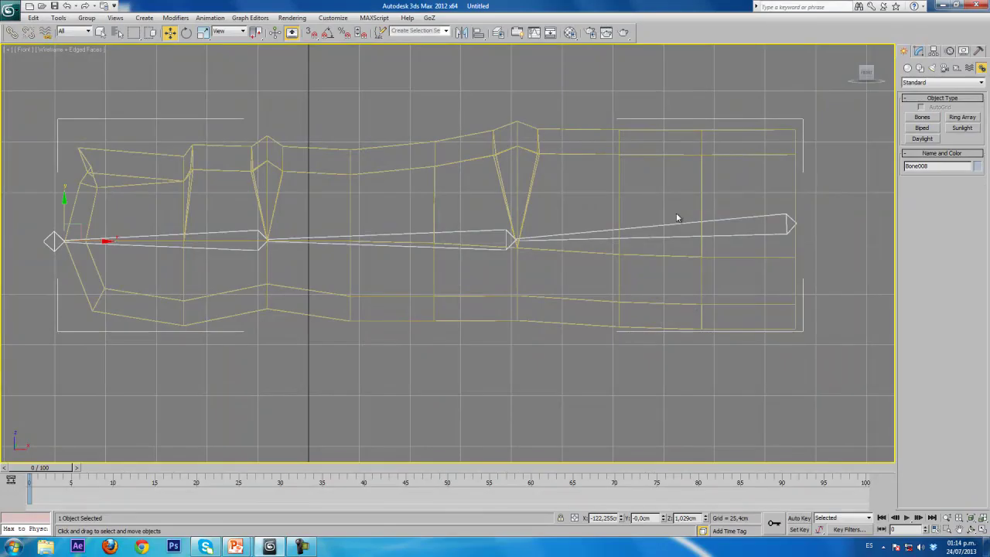
# Examine the bone chain's placement inside the finger in shaded and wireframe display, from the Front and Perspective views
pyautogui.click(783, 220)
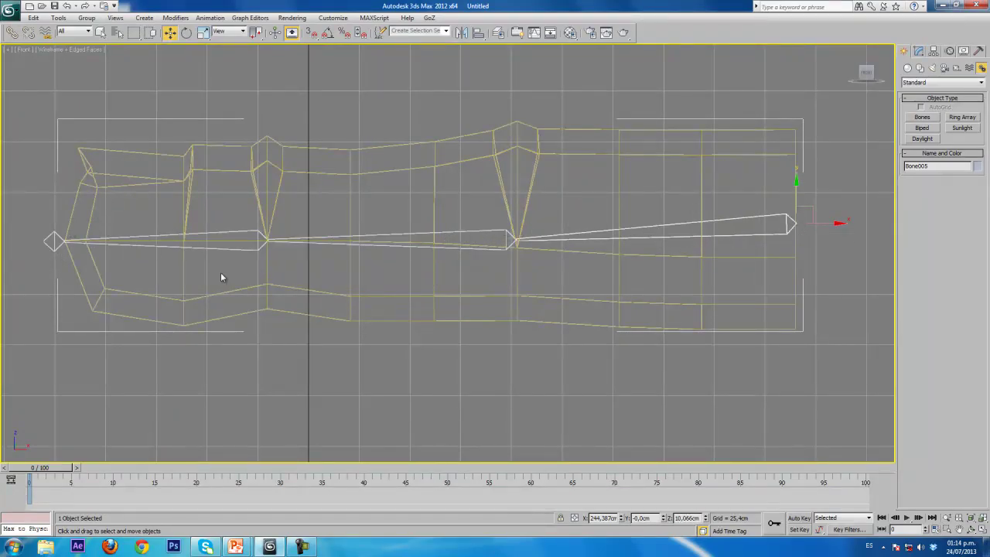
pyautogui.press('F3')
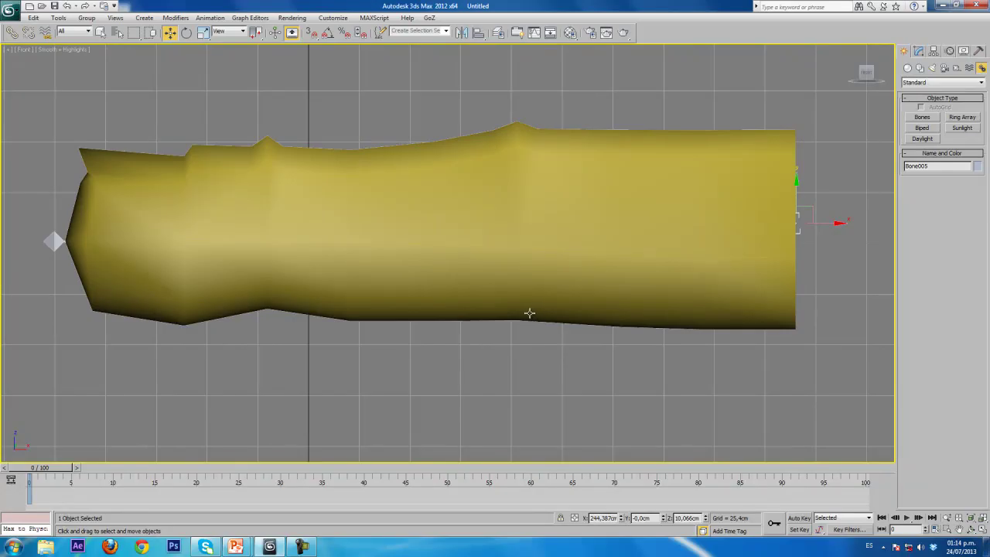
pyautogui.press('F3')
pyautogui.press('p')
pyautogui.keyDown('alt'); pyautogui.moveTo(528, 311); pyautogui.dragTo(526, 287, button='middle'); pyautogui.keyUp('alt')
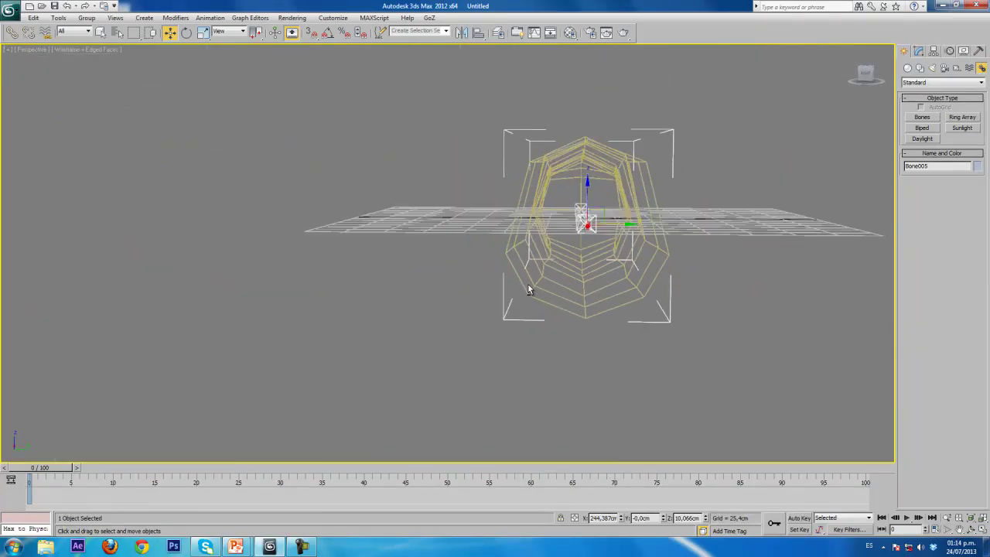
pyautogui.keyDown('alt'); pyautogui.moveTo(633, 287); pyautogui.dragTo(748, 298, button='middle'); pyautogui.keyUp('alt')
pyautogui.press('f')
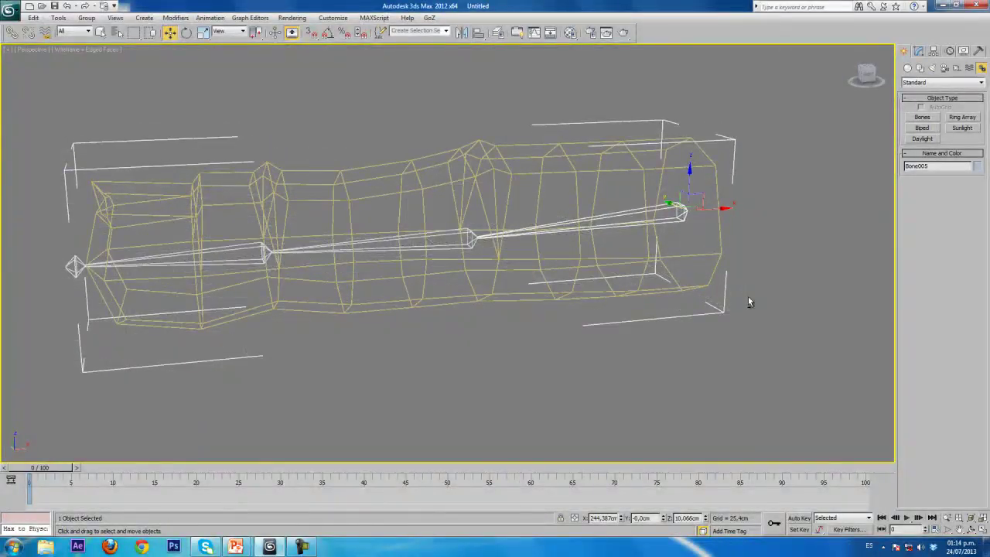
pyautogui.scroll(-3, 701, 300)
pyautogui.scroll(8, 657, 310)
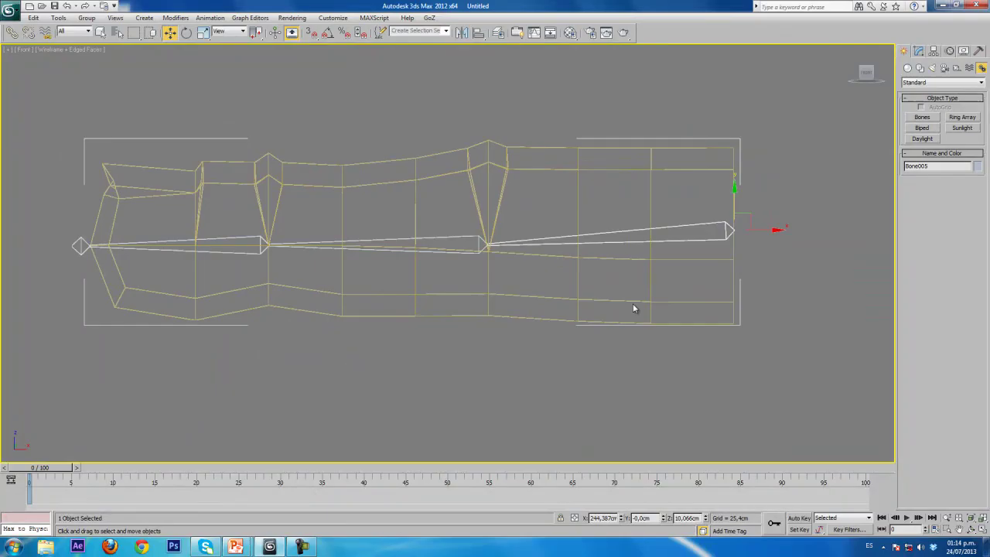
pyautogui.scroll(-8, 611, 310)
pyautogui.moveTo(470, 321)
pyautogui.mouseDown(button='middle')
pyautogui.moveTo(527, 329)
pyautogui.moveTo(540, 341)
pyautogui.mouseUp(button='middle')
pyautogui.press('F3')
pyautogui.press('F3')
# Apply a Skin modifier to the copied finger mesh
pyautogui.click(569, 286)
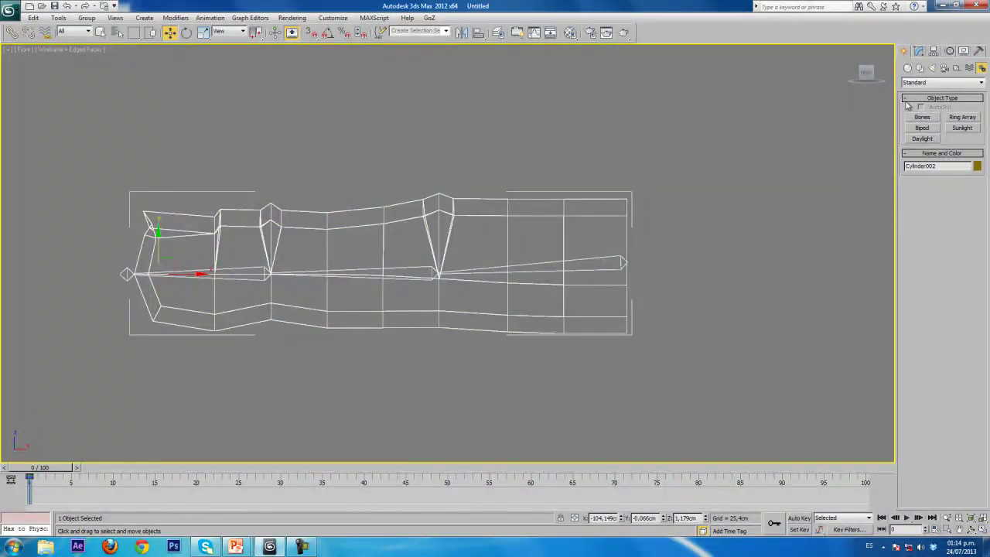
pyautogui.click(919, 51)
pyautogui.click(980, 80)
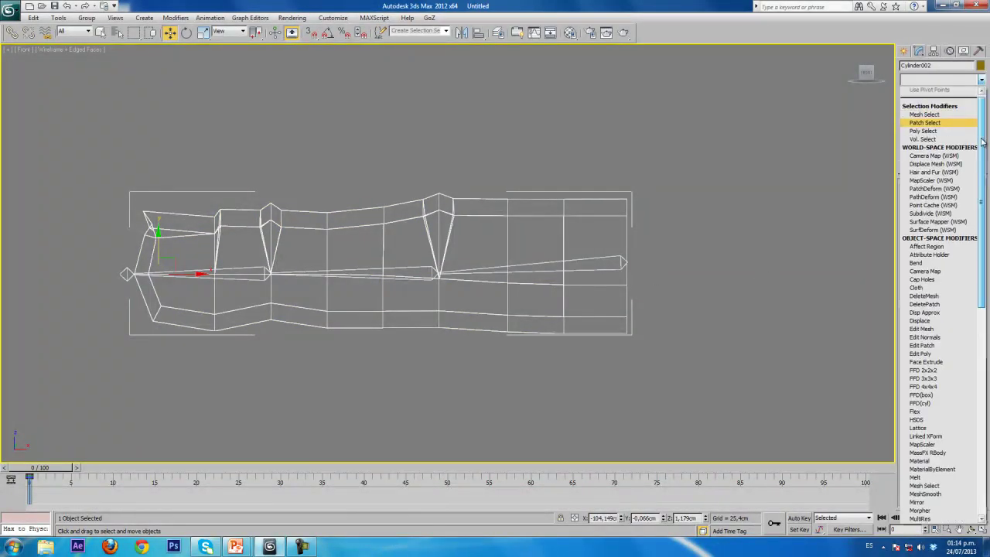
pyautogui.moveTo(982, 141); pyautogui.dragTo(980, 464)
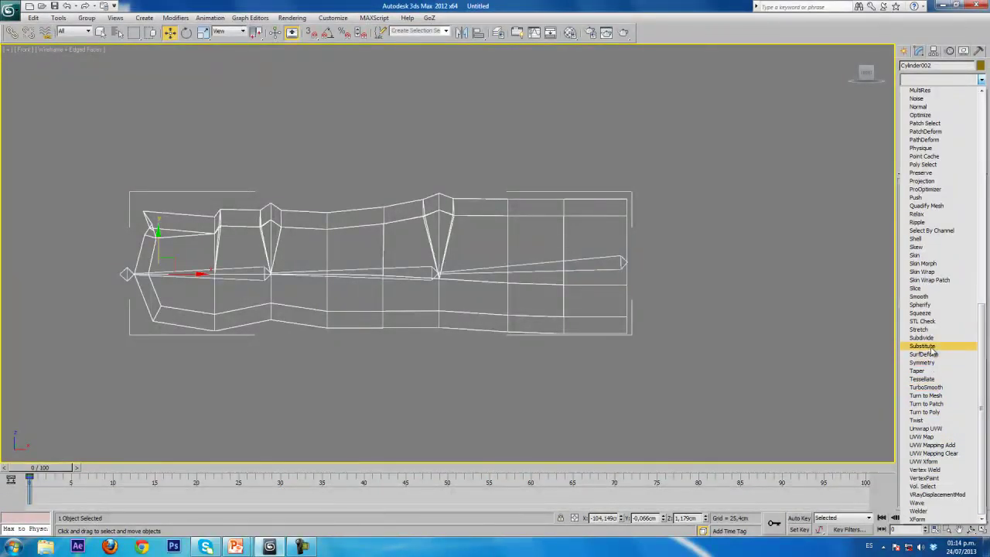
pyautogui.click(917, 254)
# Enter the Skin modifier's envelope editing and add Bone005 through Bone008 as its bones
pyautogui.click(916, 93)
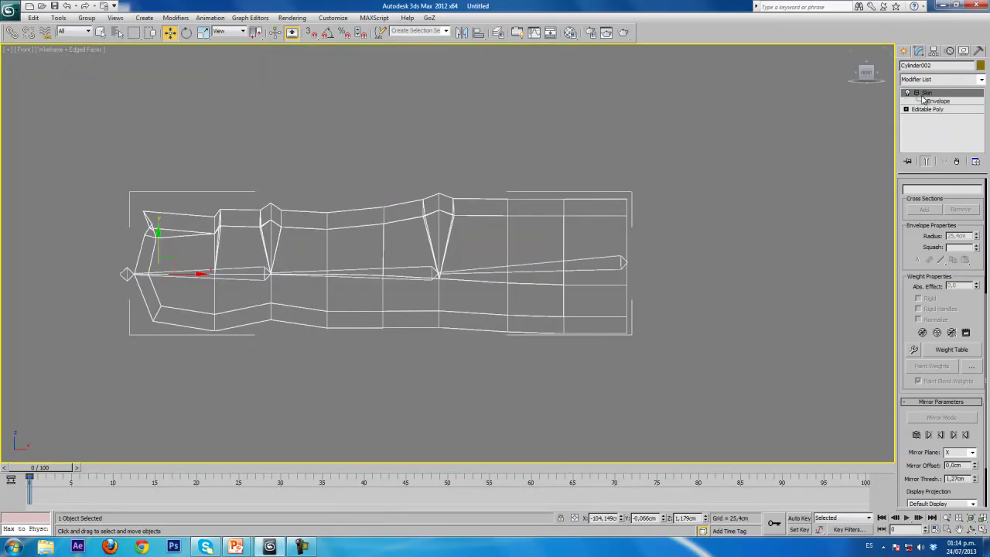
pyautogui.click(937, 101)
pyautogui.scroll(5, 943, 255)
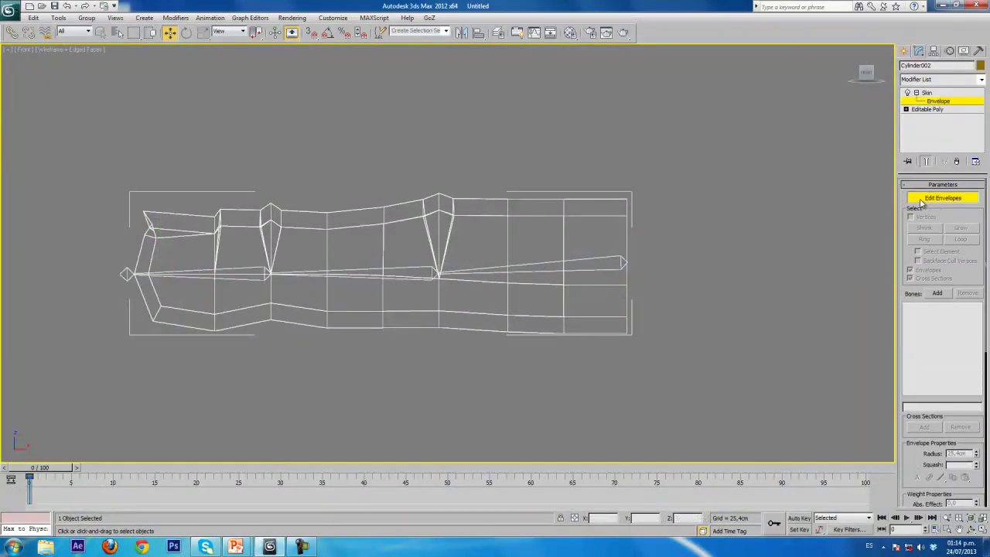
pyautogui.click(937, 293)
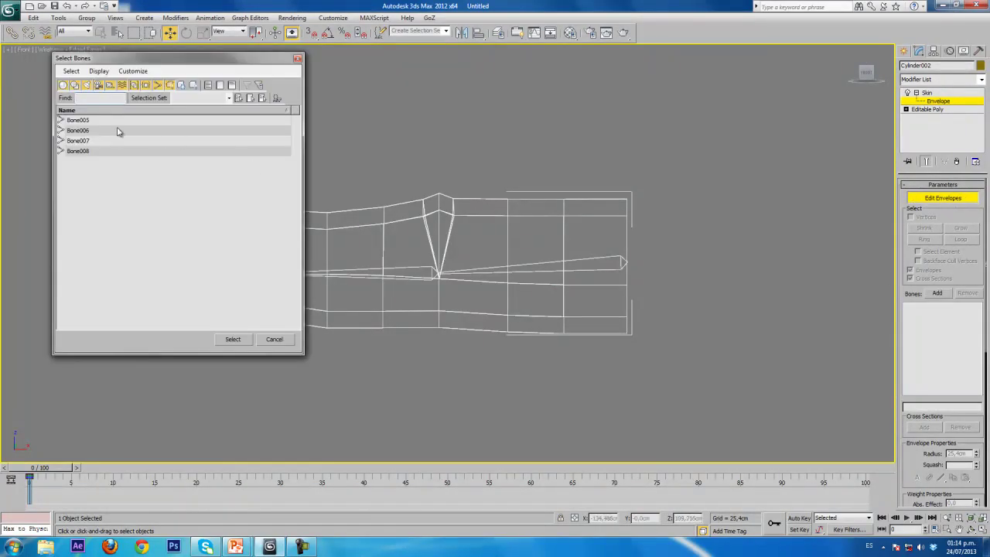
pyautogui.click(112, 121)
pyautogui.keyDown('shift'); pyautogui.click(109, 151); pyautogui.keyUp('shift')
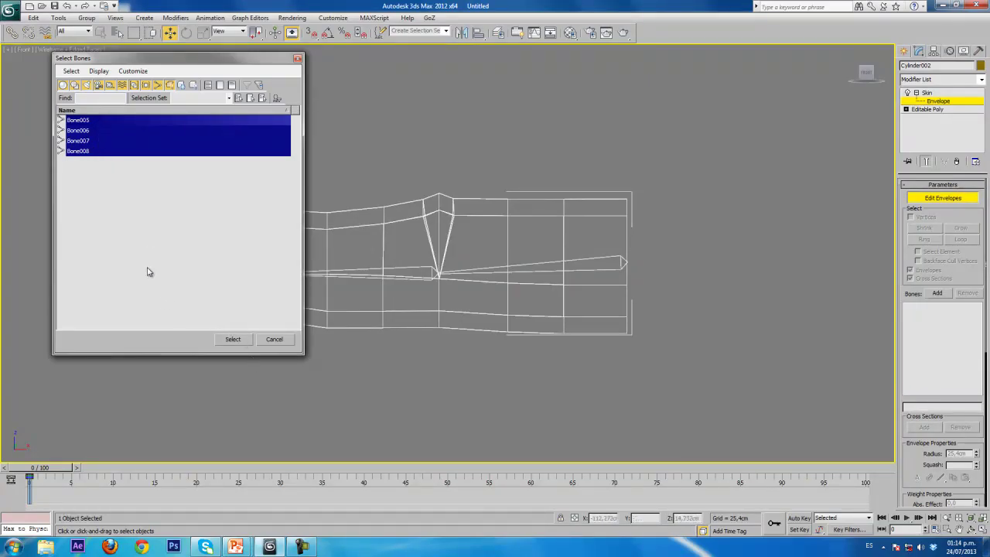
pyautogui.click(228, 344)
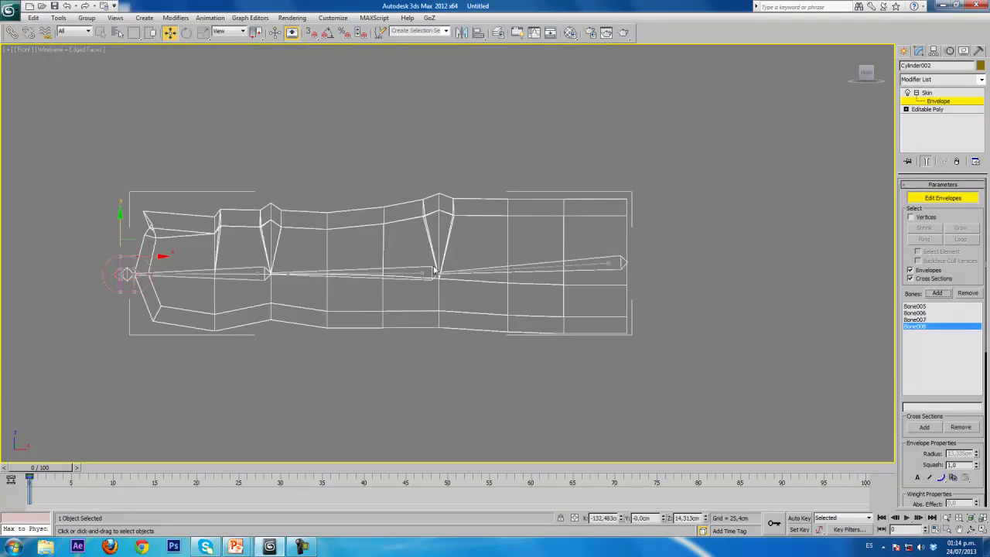
# Enable vertex selection for the Skin envelopes, check which vertices each finger segment's bone influences, and leave envelope editing
pyautogui.moveTo(108, 266); pyautogui.dragTo(259, 230, button='middle')
pyautogui.scroll(3, 259, 229)
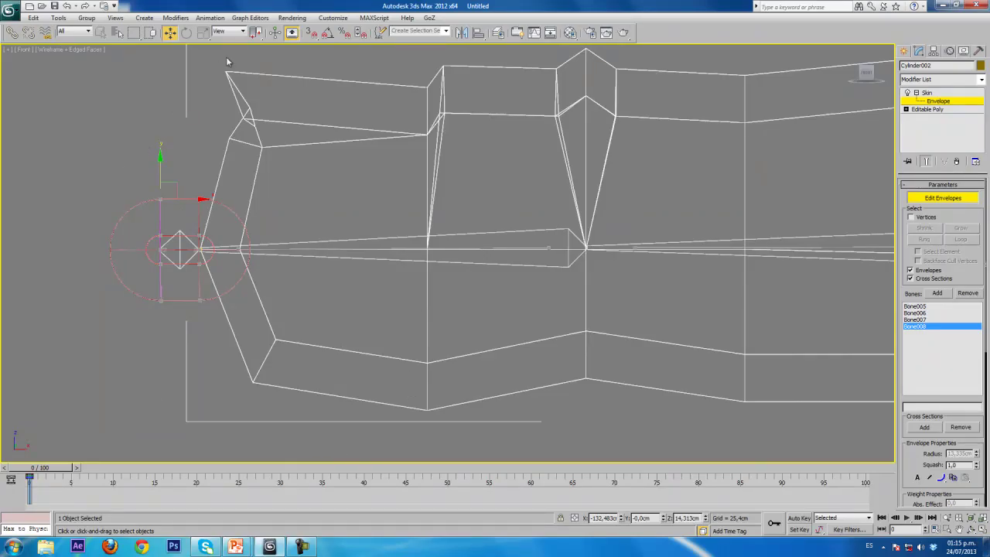
pyautogui.moveTo(379, 244); pyautogui.dragTo(511, 269, button='middle')
pyautogui.scroll(-6, 510, 269)
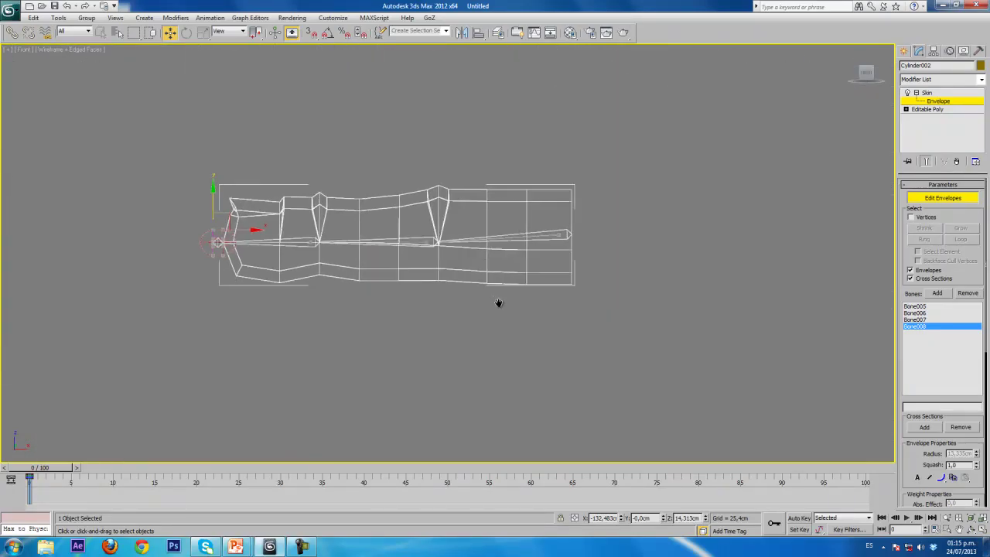
pyautogui.click(910, 217)
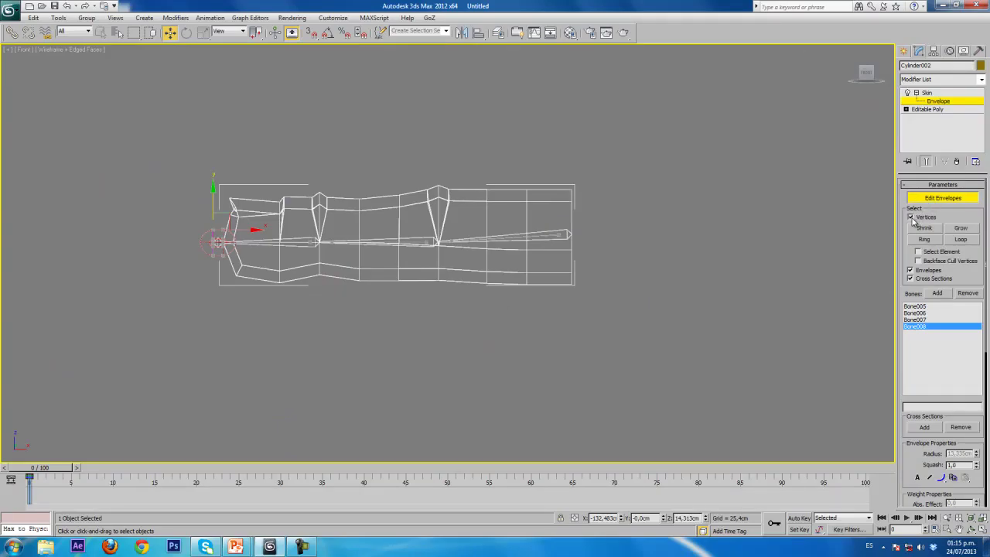
pyautogui.moveTo(283, 371); pyautogui.dragTo(304, 379)
pyautogui.click(294, 243)
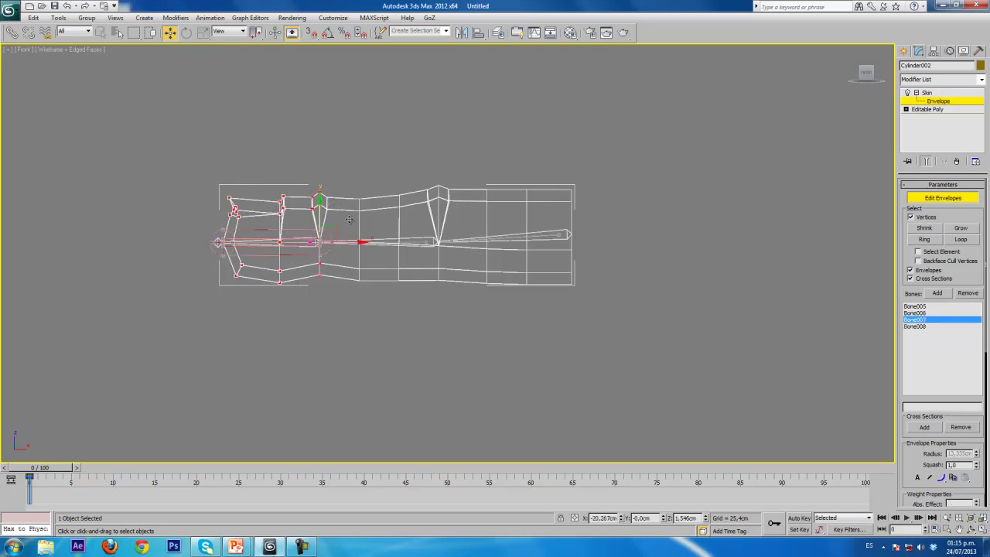
pyautogui.click(379, 243)
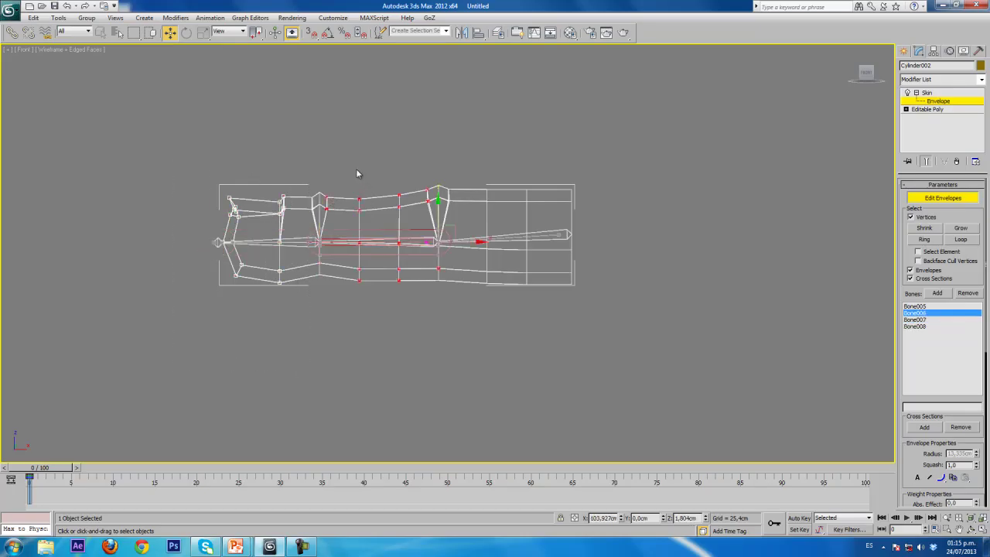
pyautogui.click(513, 244)
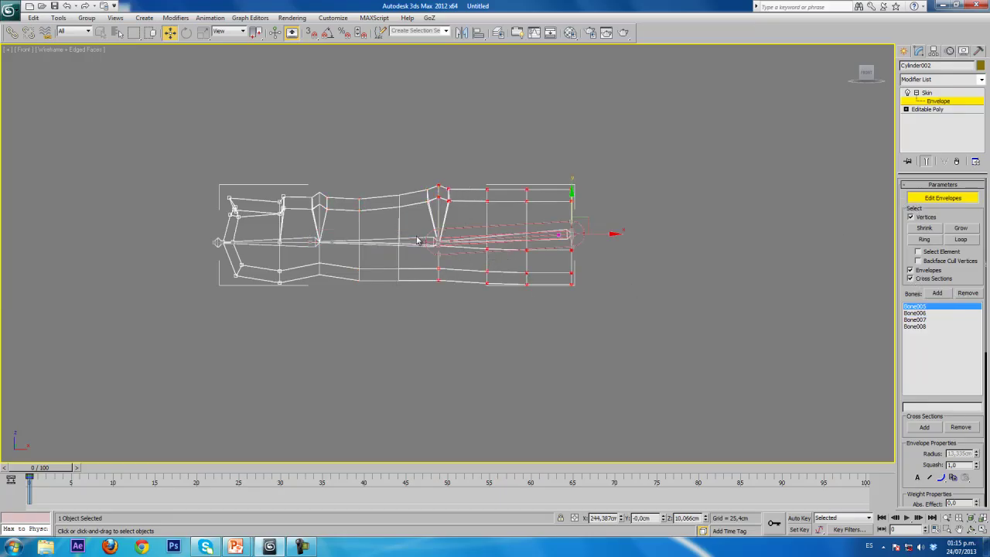
pyautogui.click(941, 202)
# Turn on Auto Key and key the finger bones in their straight pose at frame 0
pyautogui.scroll(2, 447, 264)
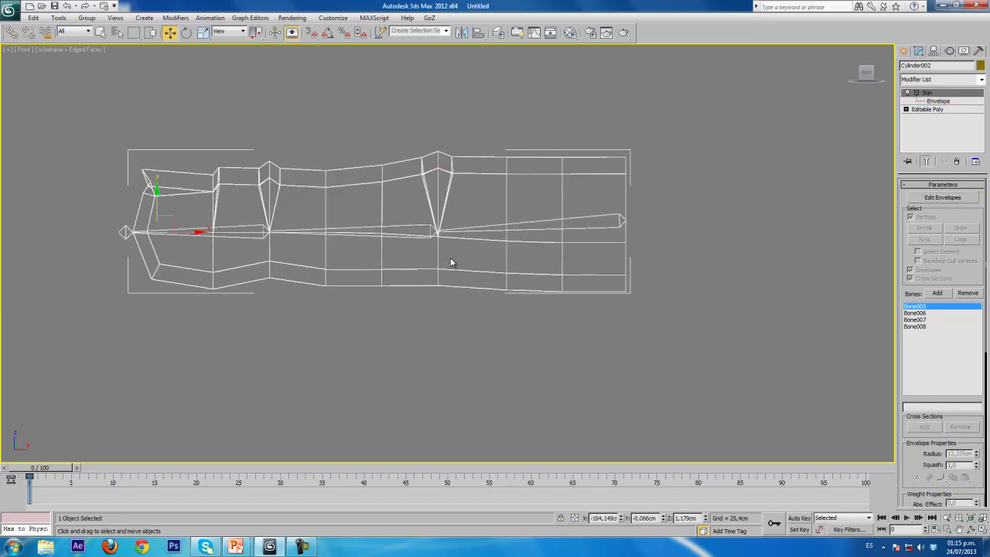
pyautogui.click(488, 226)
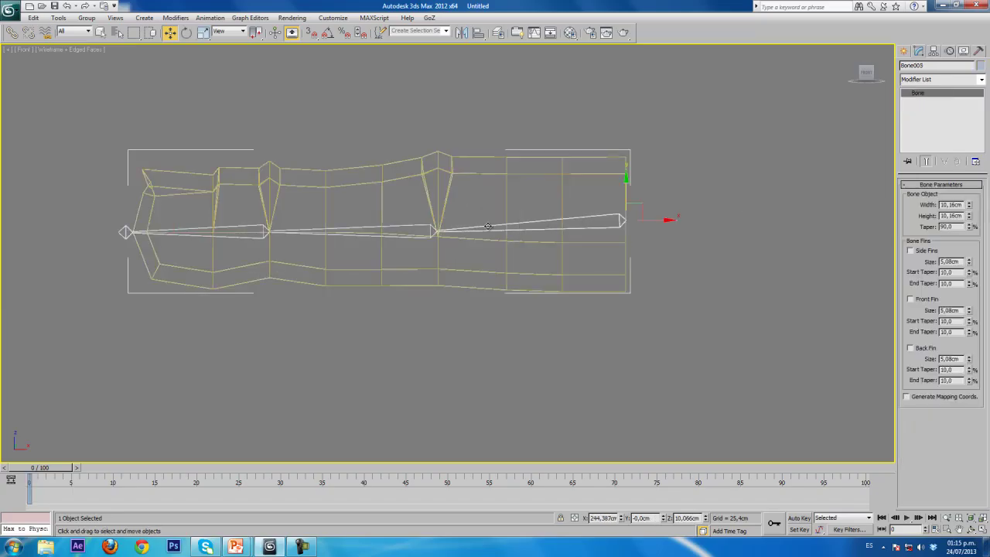
pyautogui.click(800, 518)
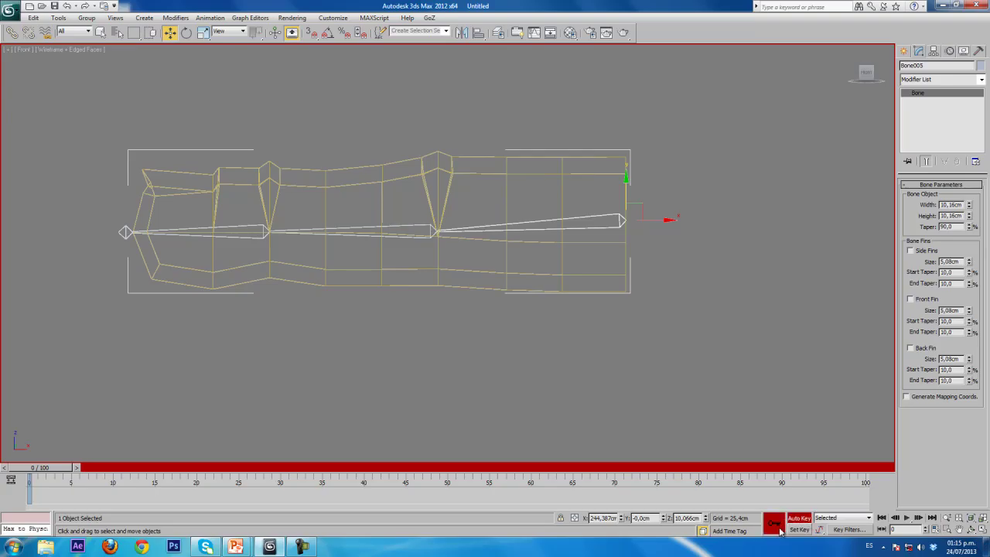
pyautogui.click(776, 525)
pyautogui.click(414, 233)
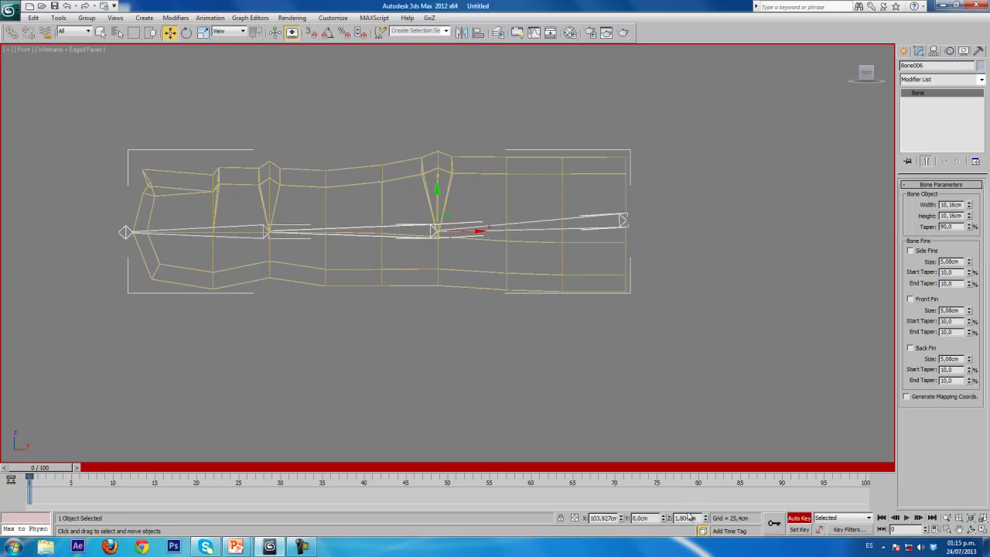
pyautogui.click(232, 226)
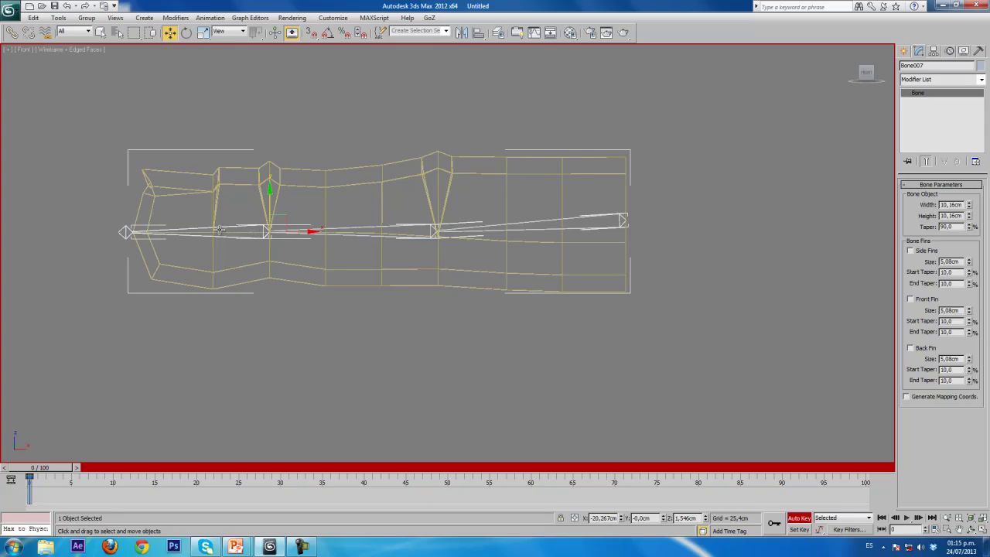
# Rotate the fingertip bone downward at frame 10 to animate the bend of the outer knuckle
pyautogui.click(186, 32)
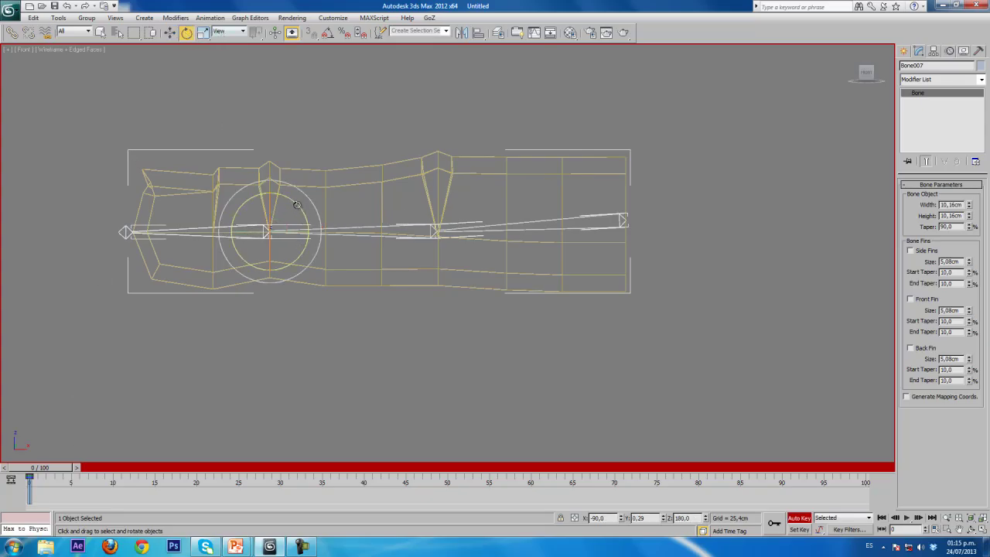
pyautogui.moveTo(294, 205); pyautogui.dragTo(331, 217)
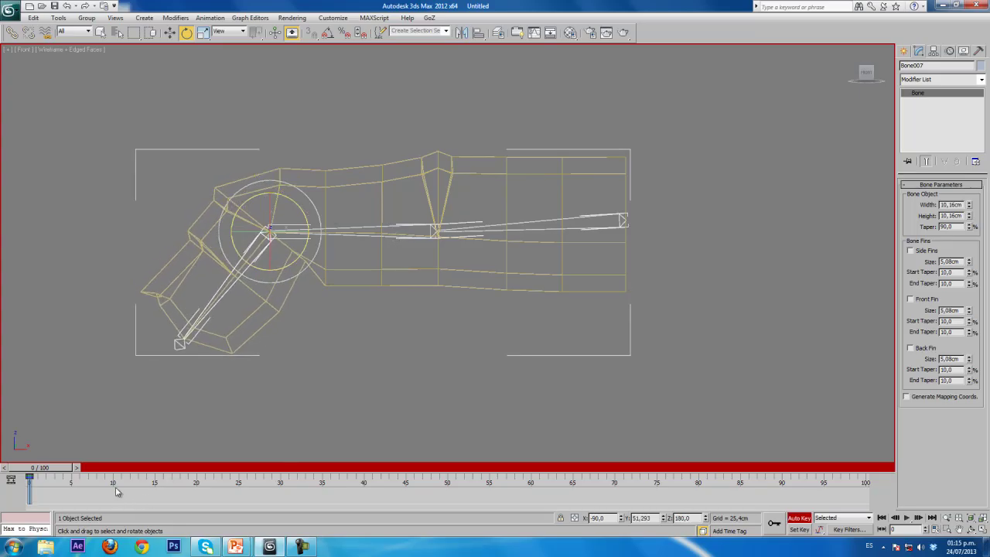
pyautogui.hotkey('ctrl', 'z')
pyautogui.moveTo(48, 470); pyautogui.dragTo(124, 469)
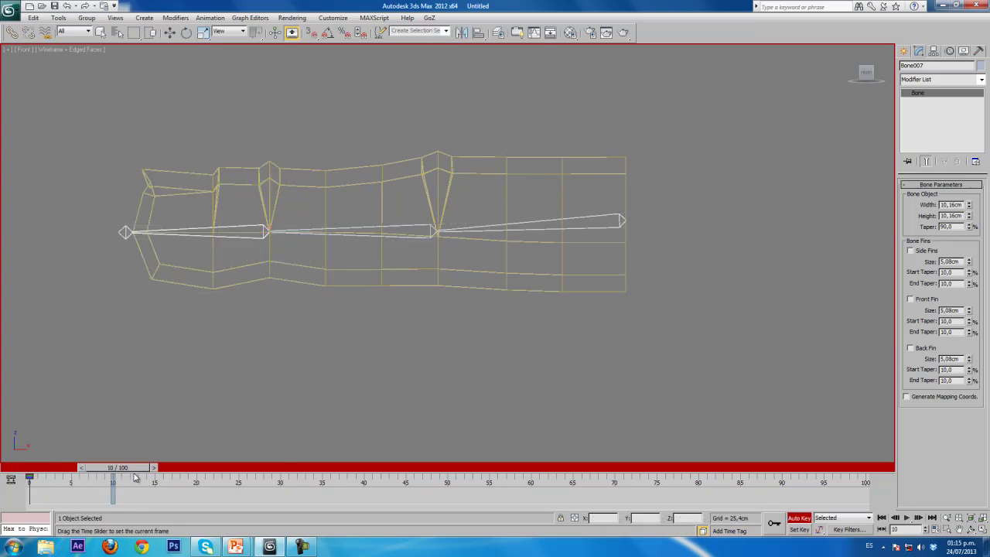
pyautogui.moveTo(299, 209); pyautogui.dragTo(334, 218)
# Rotate the middle finger bone downward about 60 degrees at frame 25 to animate the bend of the inner knuckle
pyautogui.moveTo(98, 468); pyautogui.dragTo(222, 468)
pyautogui.click(414, 225)
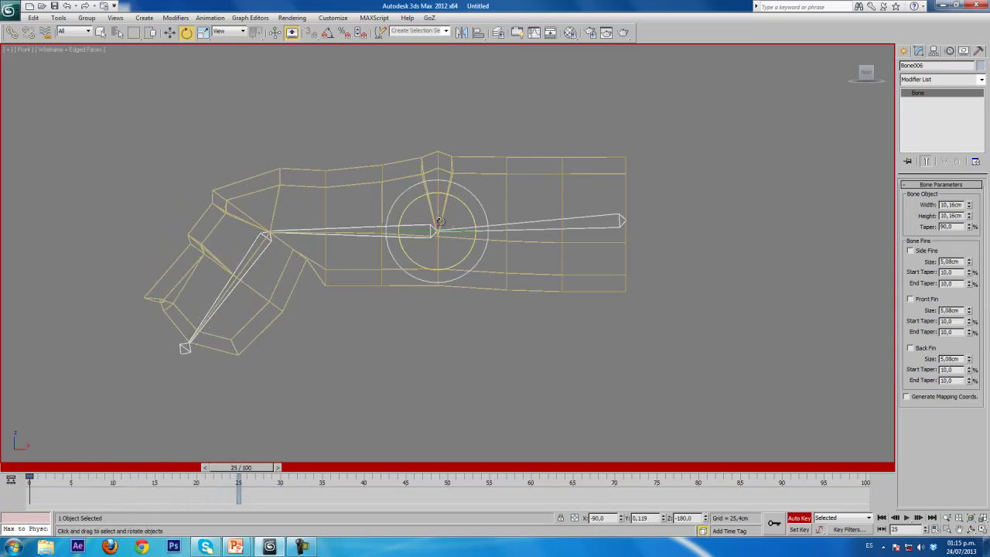
pyautogui.moveTo(463, 202); pyautogui.dragTo(407, 184)
pyautogui.moveTo(430, 304); pyautogui.dragTo(430, 226, button='middle')
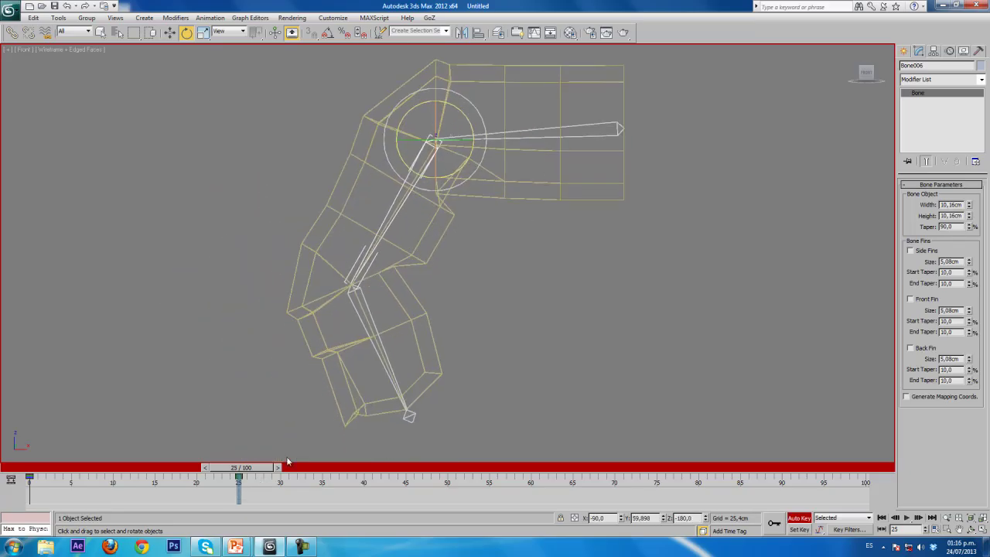
# Scrub the bend animation back to frame 0 and turn off Auto Key
pyautogui.moveTo(268, 474); pyautogui.dragTo(127, 473)
pyautogui.press('e')
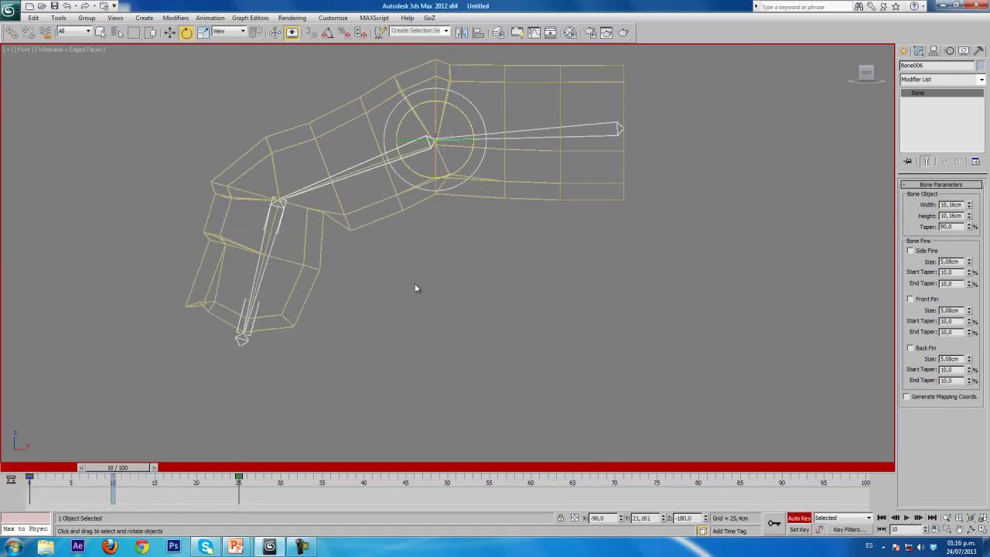
pyautogui.moveTo(131, 474); pyautogui.dragTo(4, 468)
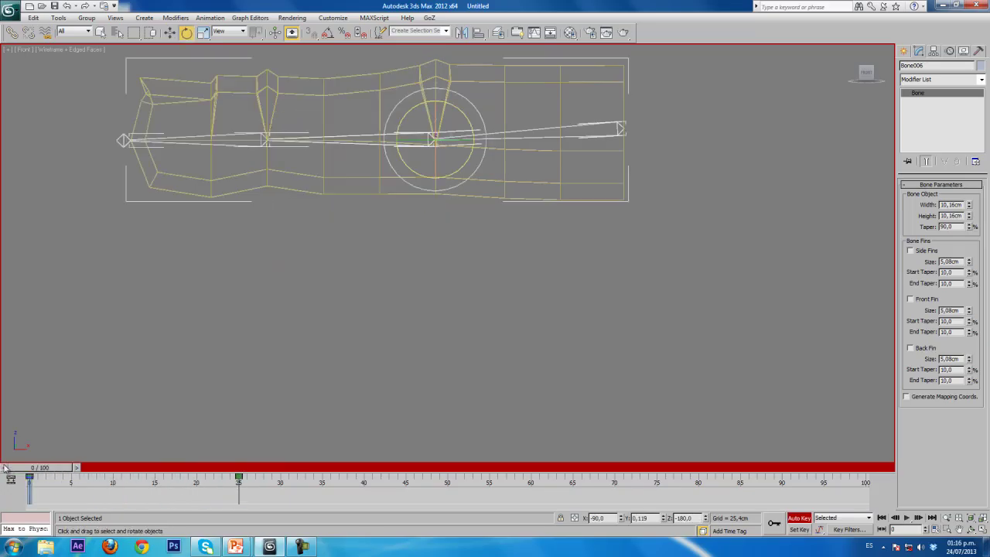
pyautogui.click(799, 518)
# Select the finger mesh's underside vertices at the inner knuckle in the Skin envelopes and go to frame 10
pyautogui.moveTo(433, 286); pyautogui.dragTo(425, 355, button='middle')
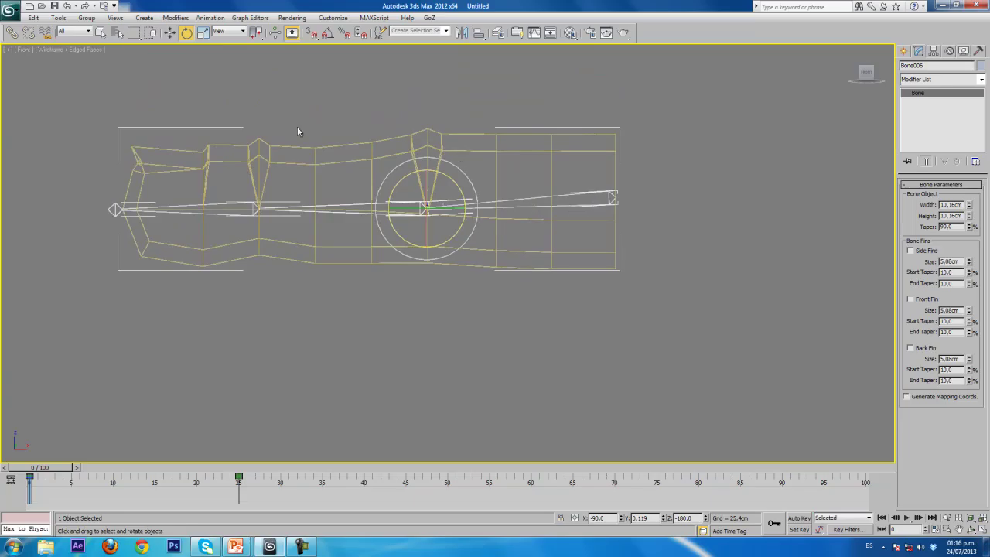
pyautogui.click(169, 31)
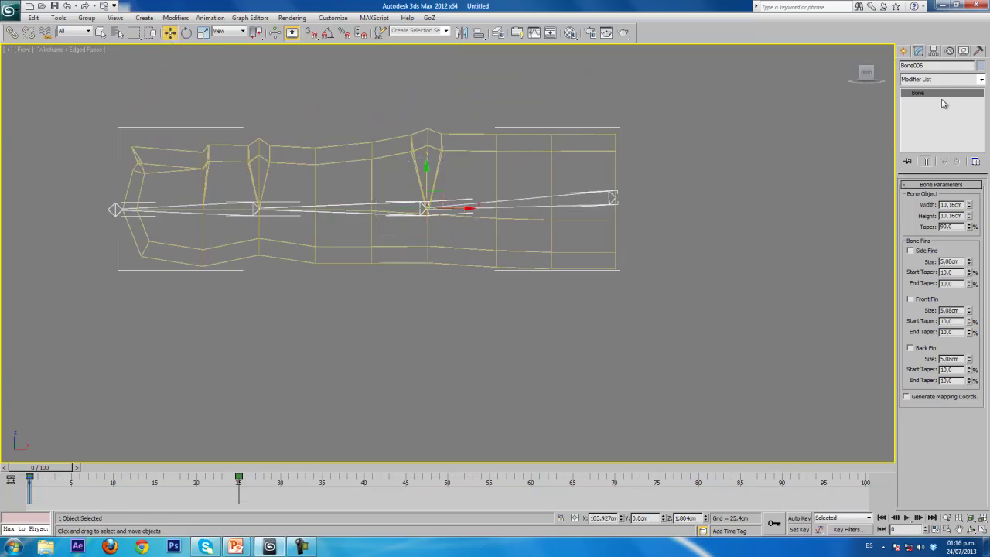
pyautogui.click(369, 160)
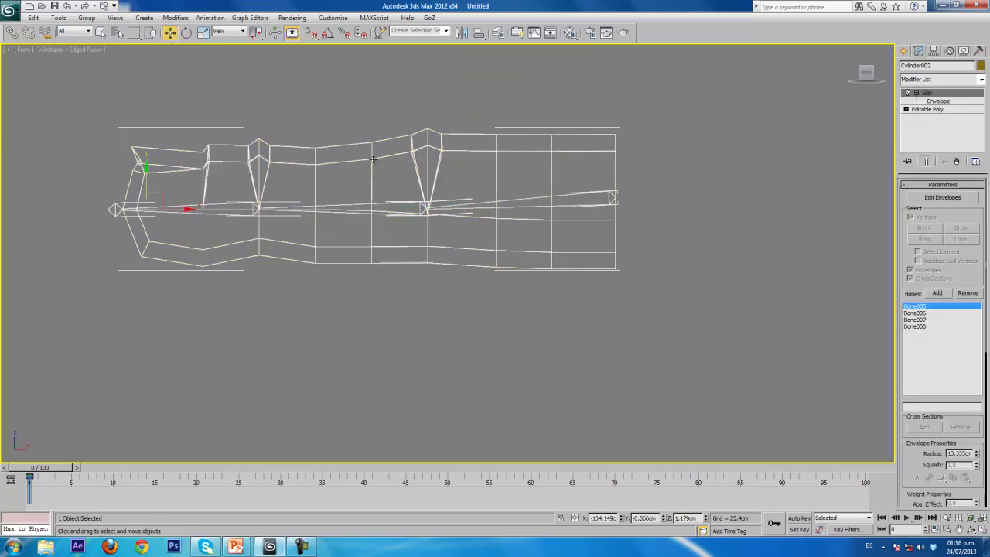
pyautogui.click(939, 101)
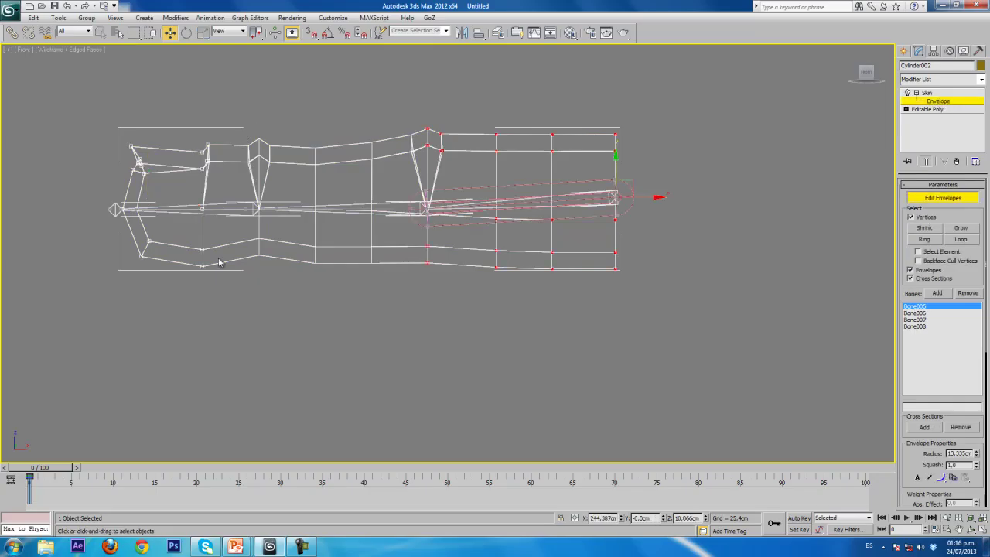
pyautogui.moveTo(413, 237); pyautogui.dragTo(448, 286)
pyautogui.moveTo(44, 475); pyautogui.dragTo(114, 475)
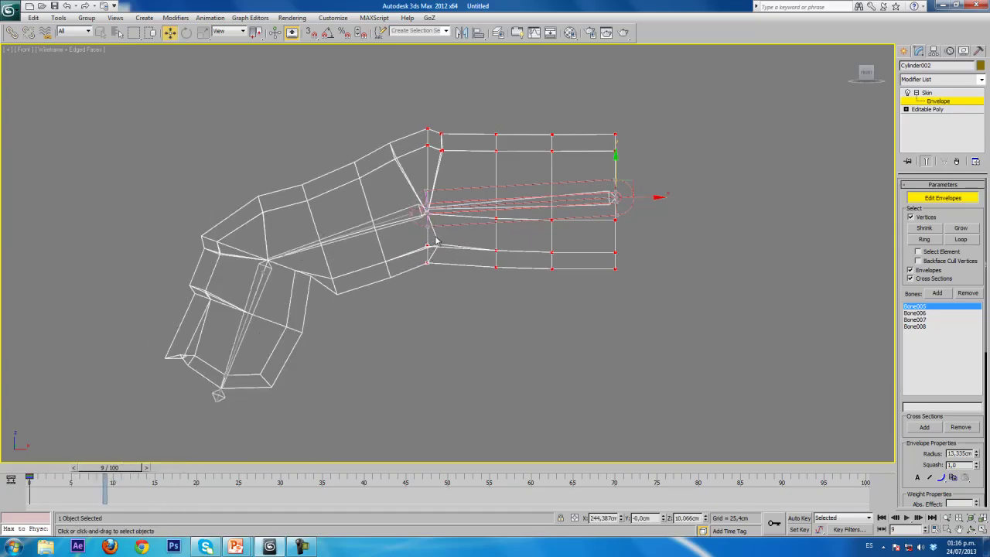
pyautogui.moveTo(109, 469); pyautogui.dragTo(124, 475)
pyautogui.press('w')
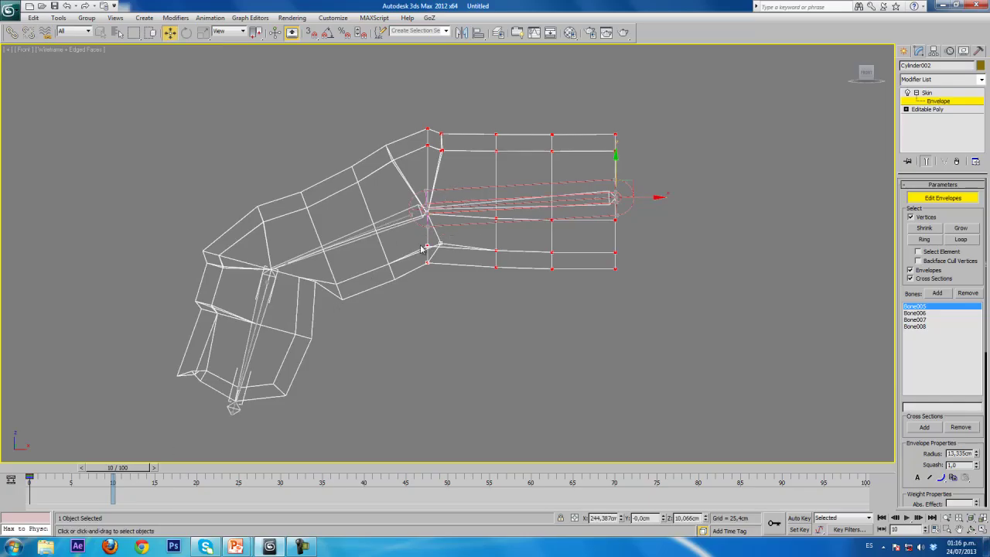
# Open the Weight Tool and assign the selected knuckle vertices a weight of 1 to the base bone, Bone005
pyautogui.moveTo(912, 456); pyautogui.dragTo(912, 305)
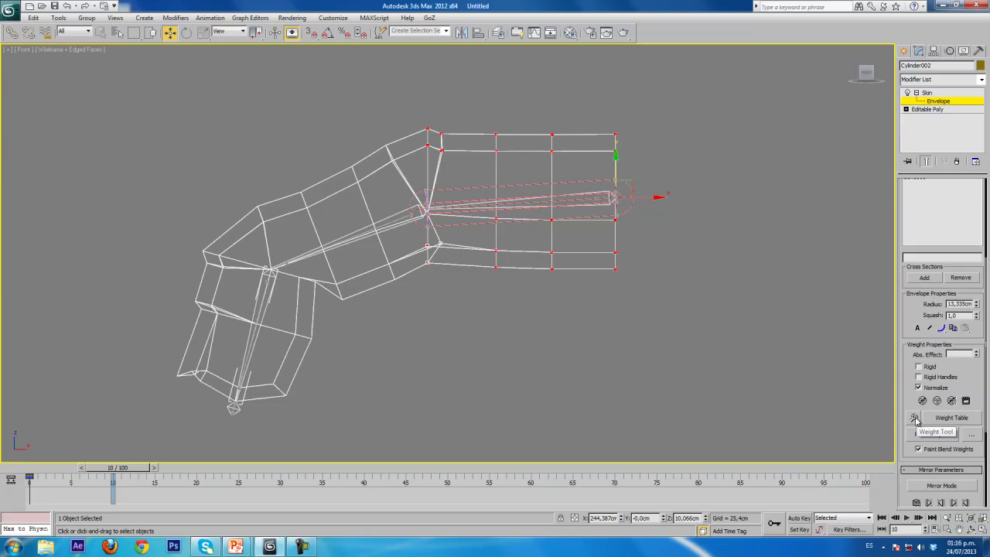
pyautogui.click(914, 419)
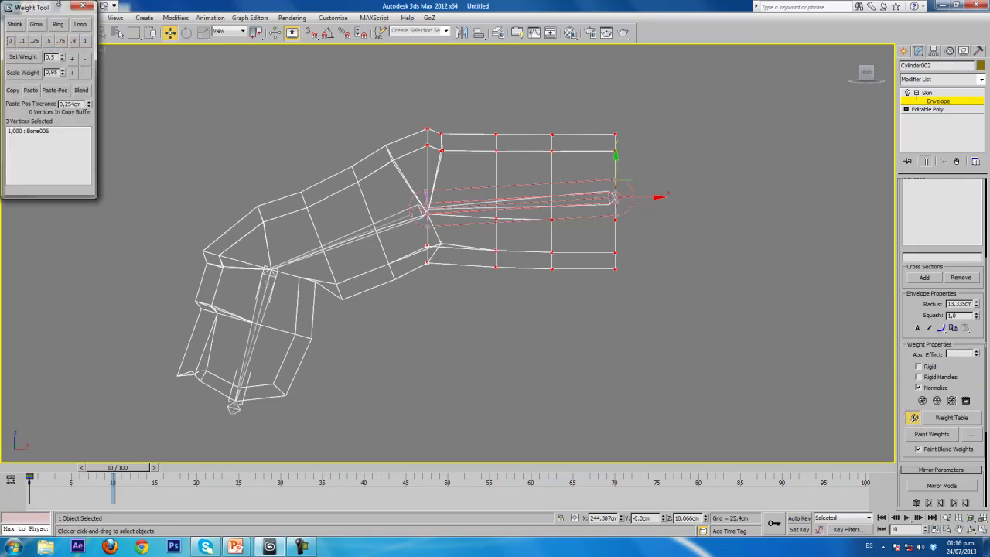
pyautogui.moveTo(69, 7); pyautogui.dragTo(147, 106)
pyautogui.click(163, 139)
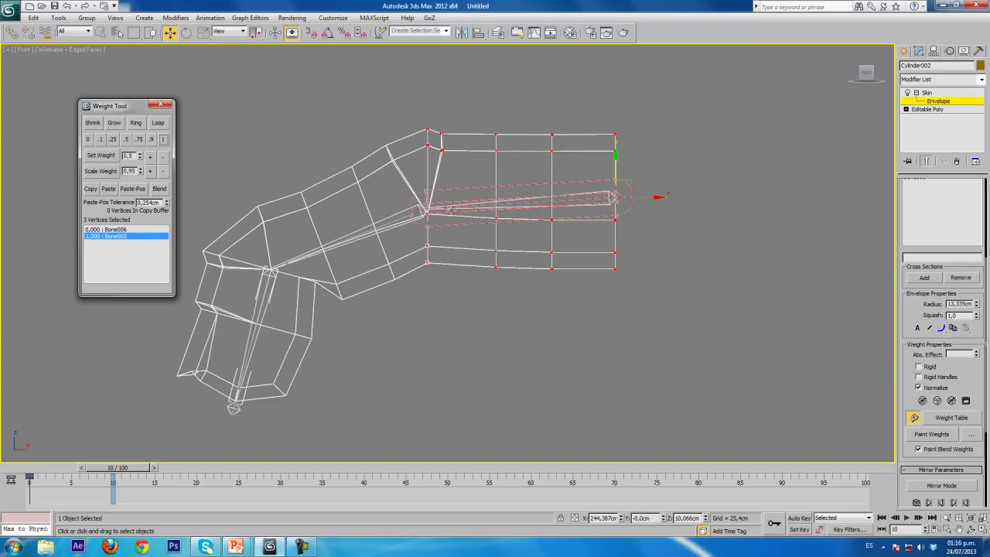
# Set the selected knuckle vertices' weight to 0.5 for the middle bone and scrub toward frame 0 to check the deformation
pyautogui.click(379, 226)
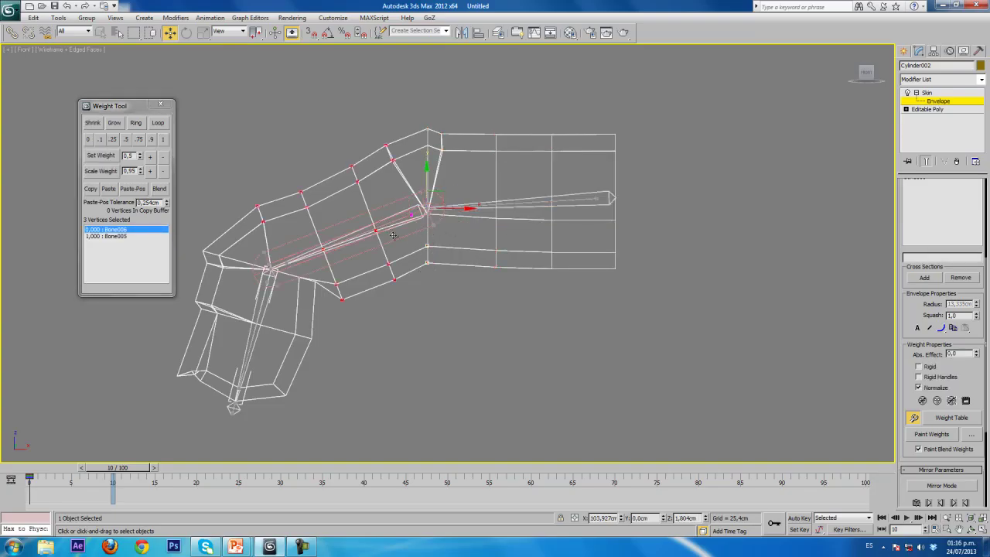
pyautogui.click(127, 140)
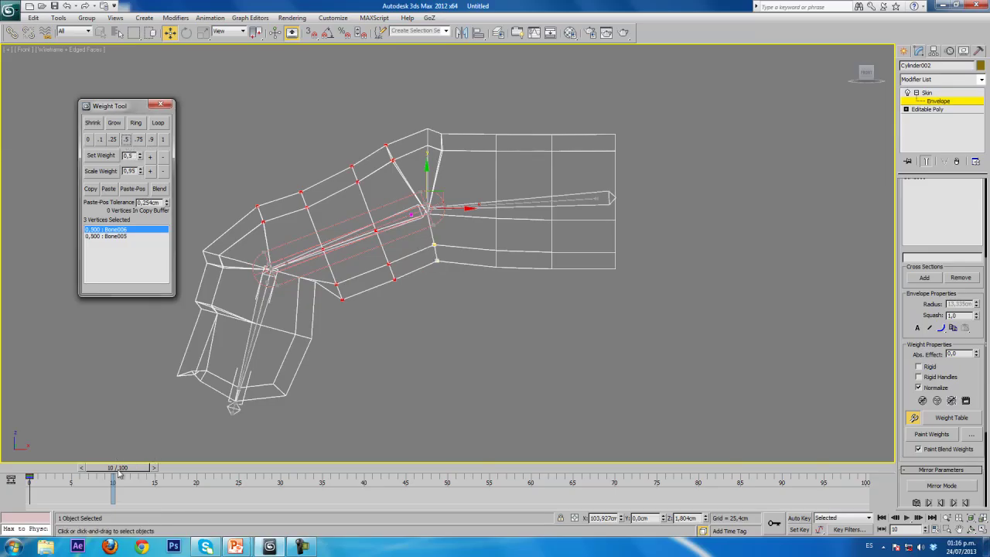
pyautogui.moveTo(136, 473); pyautogui.dragTo(31, 483)
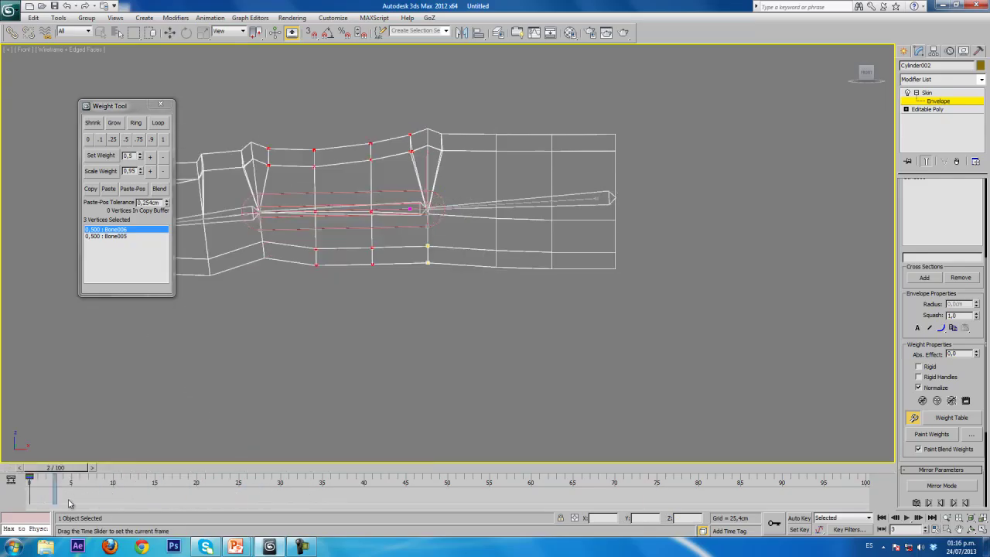
# Return to frame 0 and select the finger mesh's underside vertices at the outer knuckle, between Bone006 and Bone007
pyautogui.press('w')
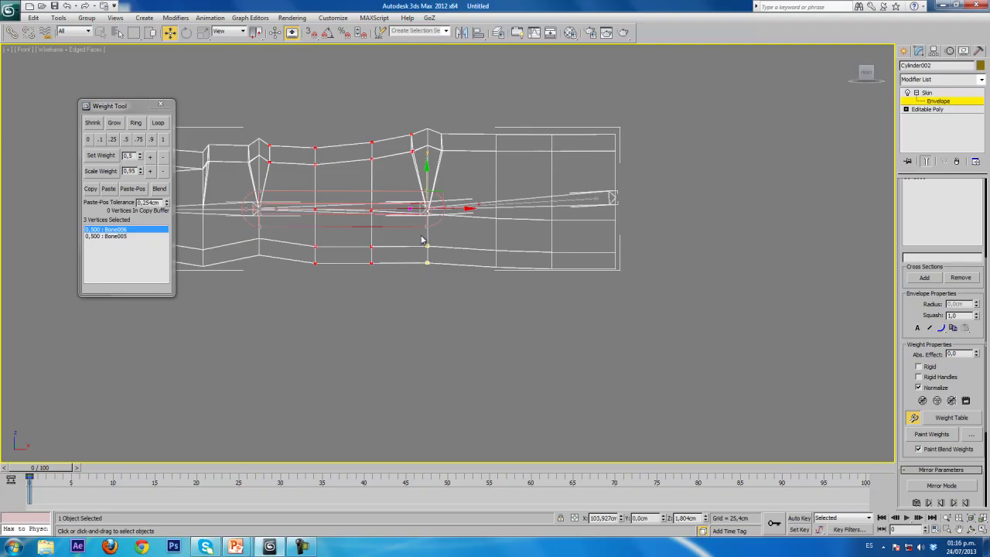
pyautogui.click(483, 204)
pyautogui.click(380, 210)
pyautogui.moveTo(66, 467); pyautogui.dragTo(23, 433)
pyautogui.press('w')
pyautogui.moveTo(241, 230); pyautogui.dragTo(283, 296)
pyautogui.moveTo(283, 321); pyautogui.dragTo(377, 352, button='middle')
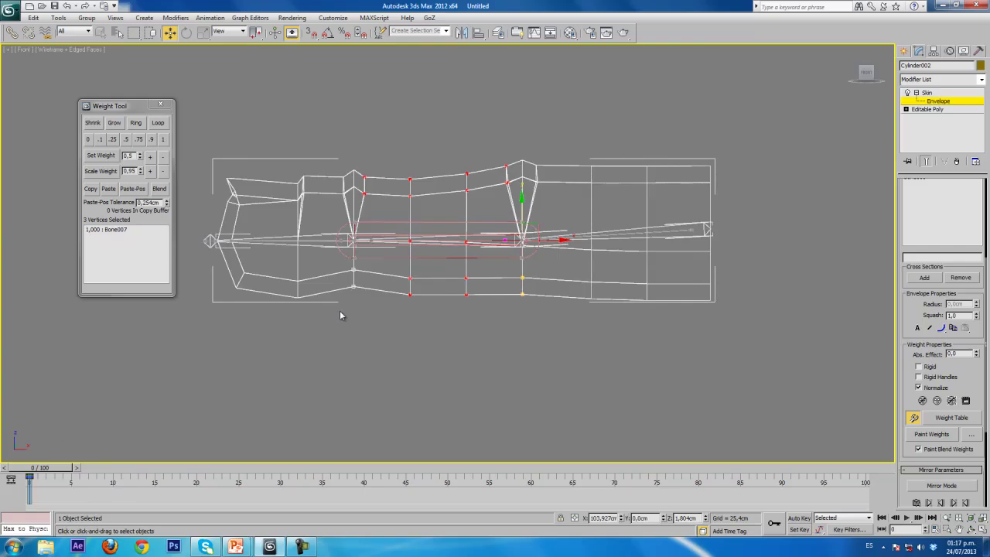
pyautogui.moveTo(339, 315); pyautogui.dragTo(380, 294, button='middle')
pyautogui.scroll(2, 387, 297)
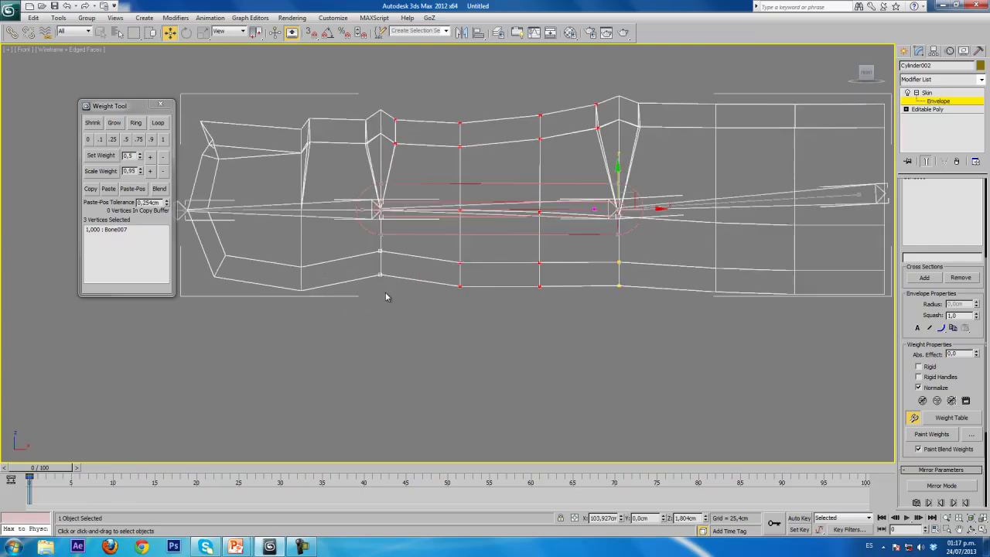
# Set the selected underside vertices' weight to 0.5 for the middle bone, Bone006, and scrub the bend to check them
pyautogui.click(319, 208)
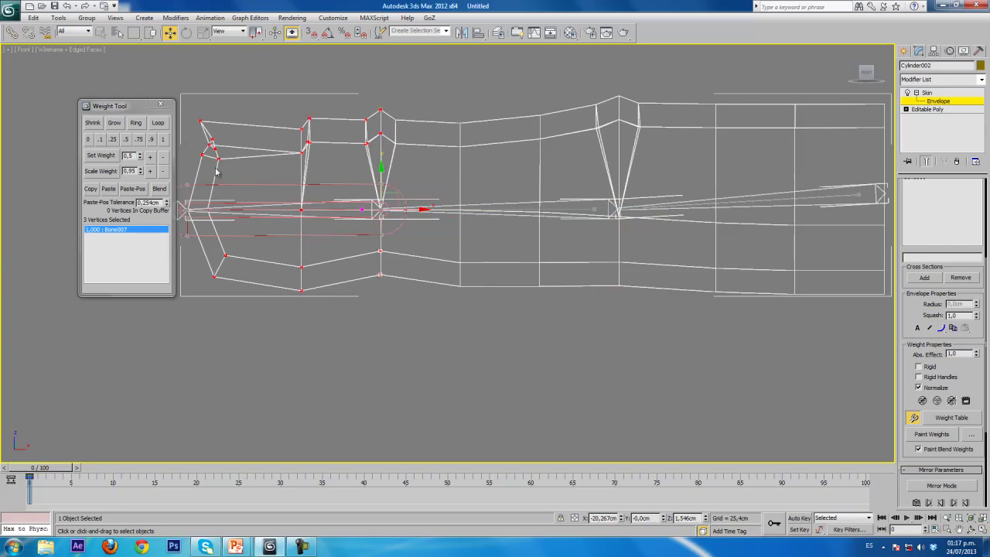
pyautogui.moveTo(41, 467)
pyautogui.mouseDown()
pyautogui.moveTo(124, 467)
pyautogui.moveTo(39, 467)
pyautogui.mouseUp()
pyautogui.click(521, 209)
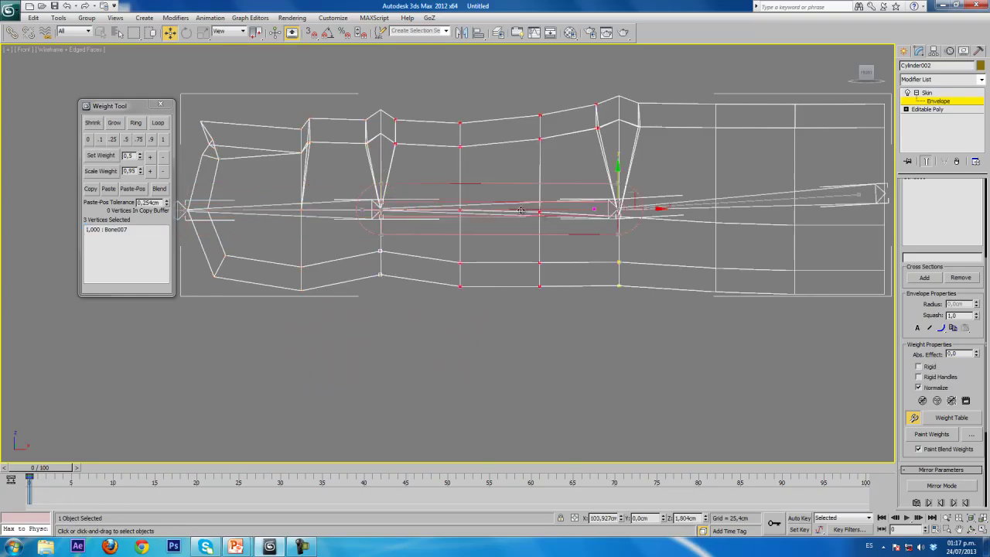
pyautogui.click(127, 139)
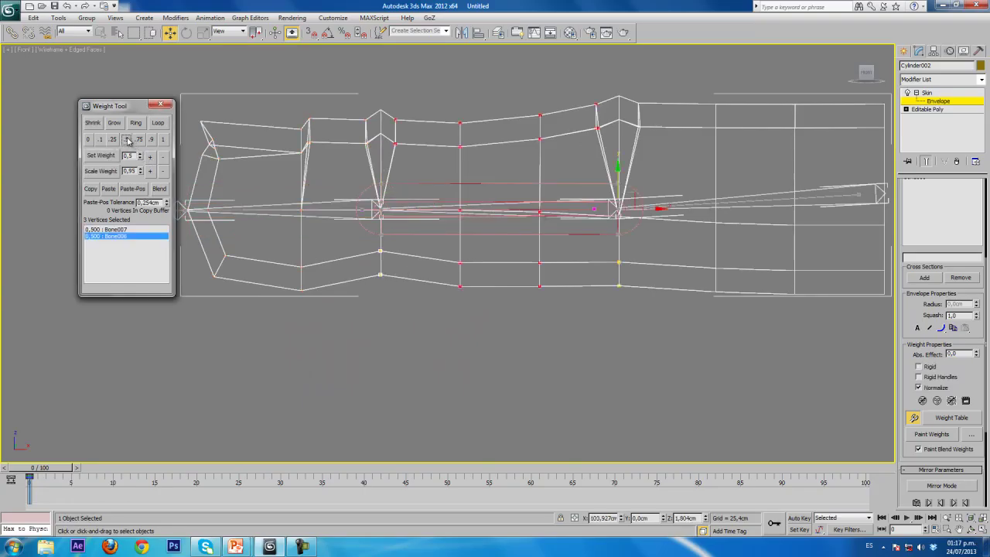
pyautogui.moveTo(51, 469)
pyautogui.mouseDown()
pyautogui.moveTo(186, 468)
pyautogui.moveTo(55, 467)
pyautogui.mouseUp()
pyautogui.scroll(-5, 429, 310)
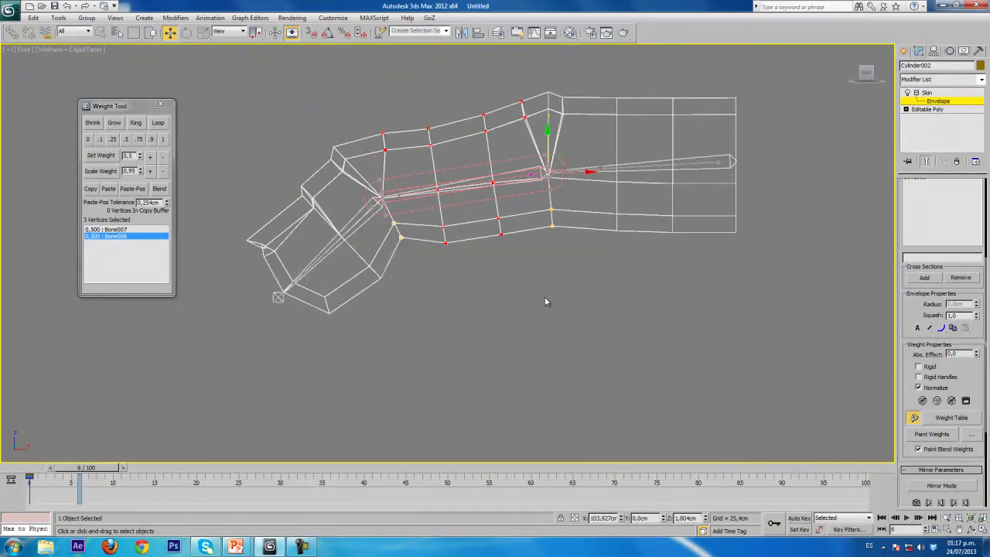
# Select the top vertices of the outer knuckle at frame 0 and set their weight to 0.5 for Bone006
pyautogui.moveTo(84, 469); pyautogui.dragTo(50, 467)
pyautogui.press('w')
pyautogui.moveTo(386, 279); pyautogui.dragTo(386, 317, button='middle')
pyautogui.scroll(4, 380, 254)
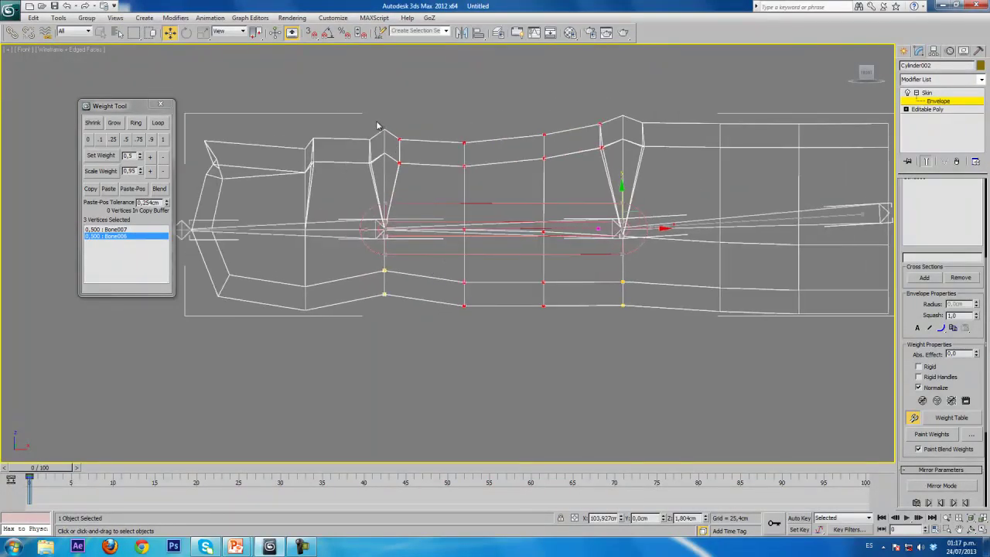
pyautogui.moveTo(62, 468); pyautogui.dragTo(109, 469)
pyautogui.press('w')
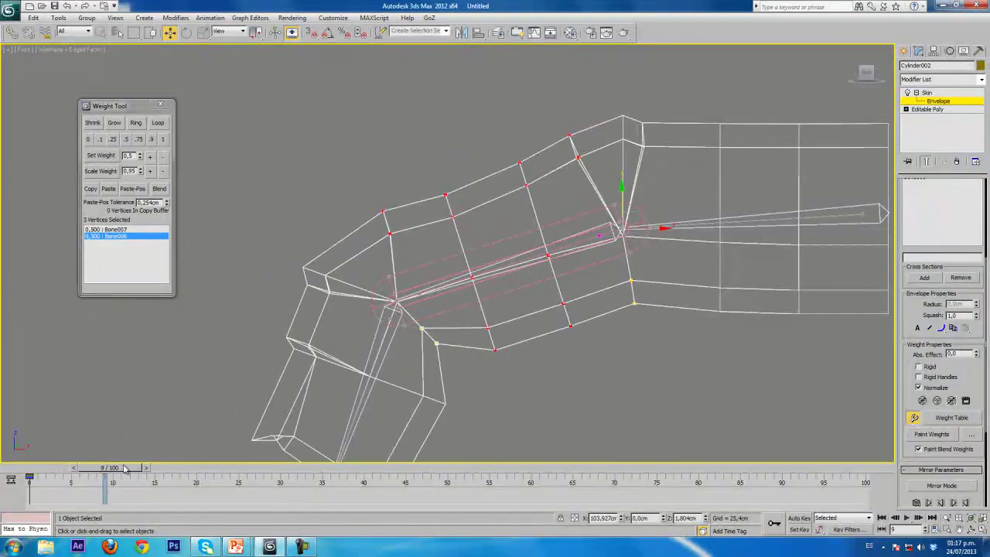
pyautogui.moveTo(127, 469); pyautogui.dragTo(43, 468)
pyautogui.moveTo(379, 116); pyautogui.dragTo(399, 185)
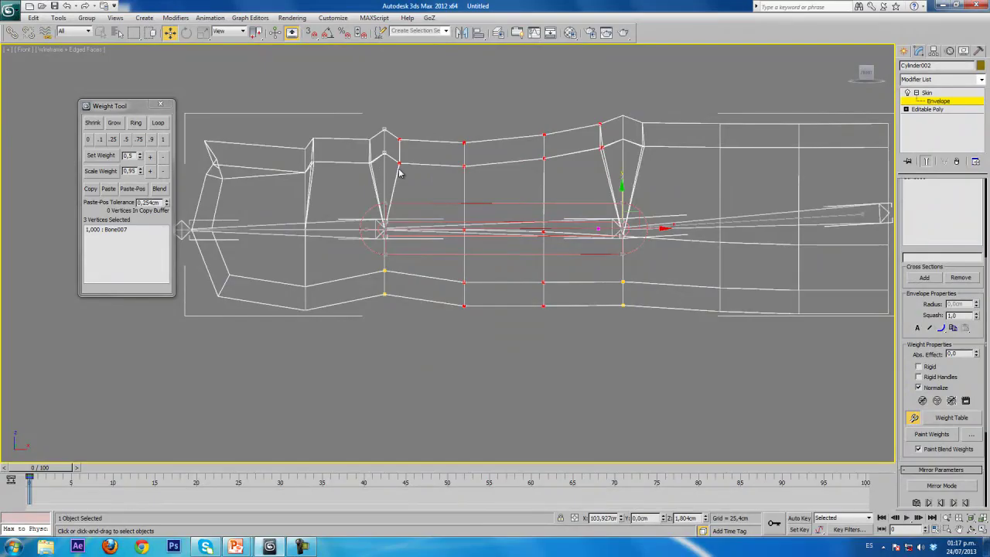
pyautogui.click(127, 139)
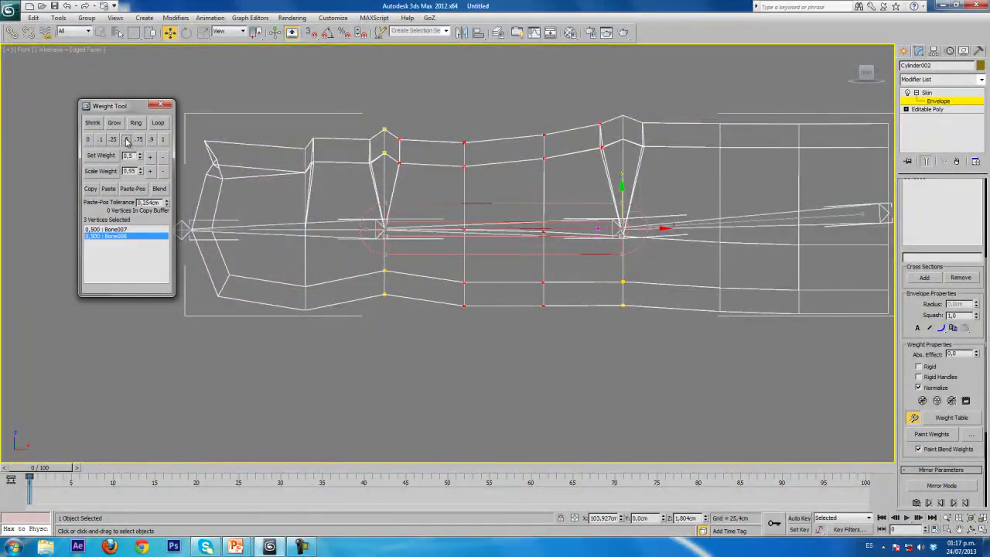
# Select the fingertip bone's envelope and scrub to frame 14 to examine how the outer knuckle bends
pyautogui.click(337, 227)
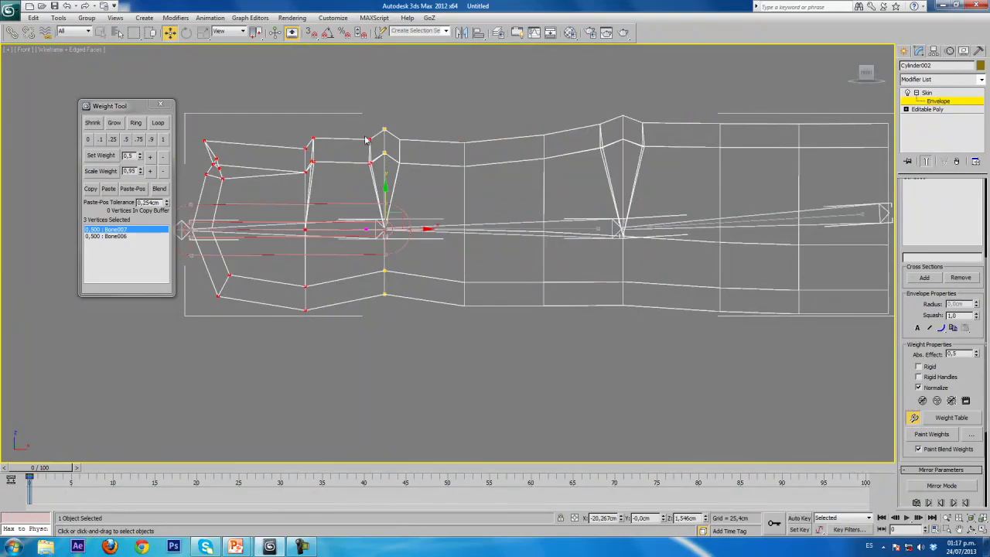
pyautogui.moveTo(43, 468); pyautogui.dragTo(161, 469)
pyautogui.press('w')
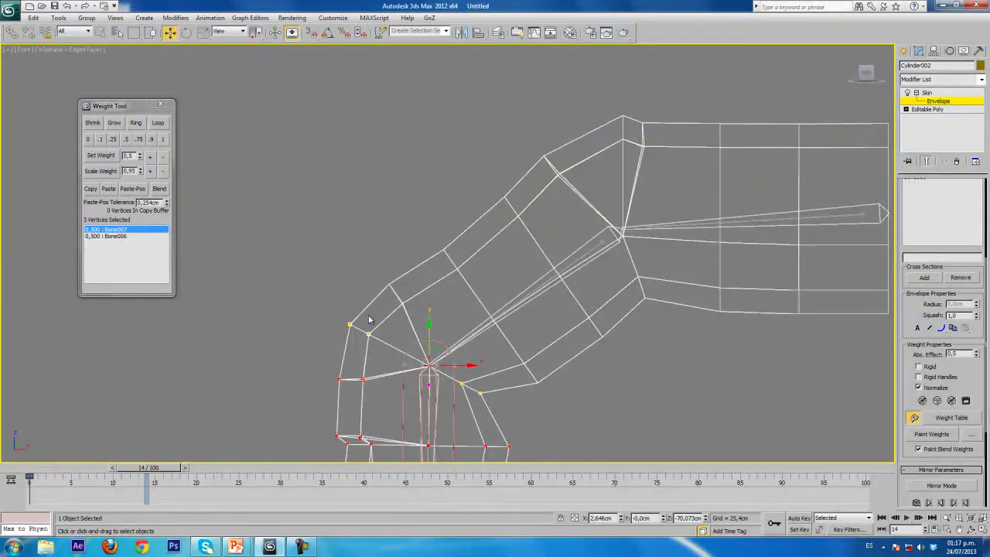
pyautogui.moveTo(361, 379); pyautogui.dragTo(317, 291, button='middle')
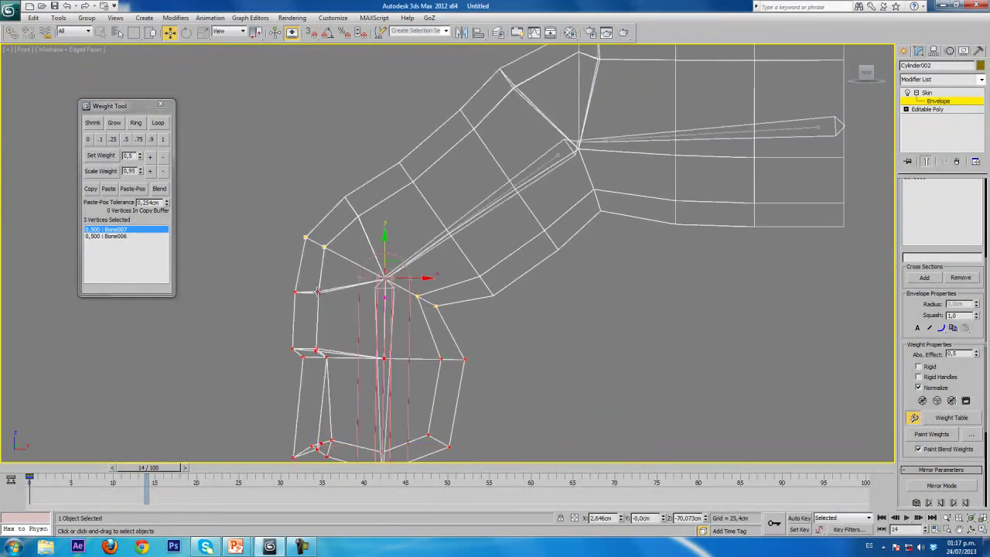
pyautogui.scroll(-2, 317, 280)
pyautogui.scroll(-1, 472, 239)
pyautogui.moveTo(473, 281); pyautogui.dragTo(446, 292, button='middle')
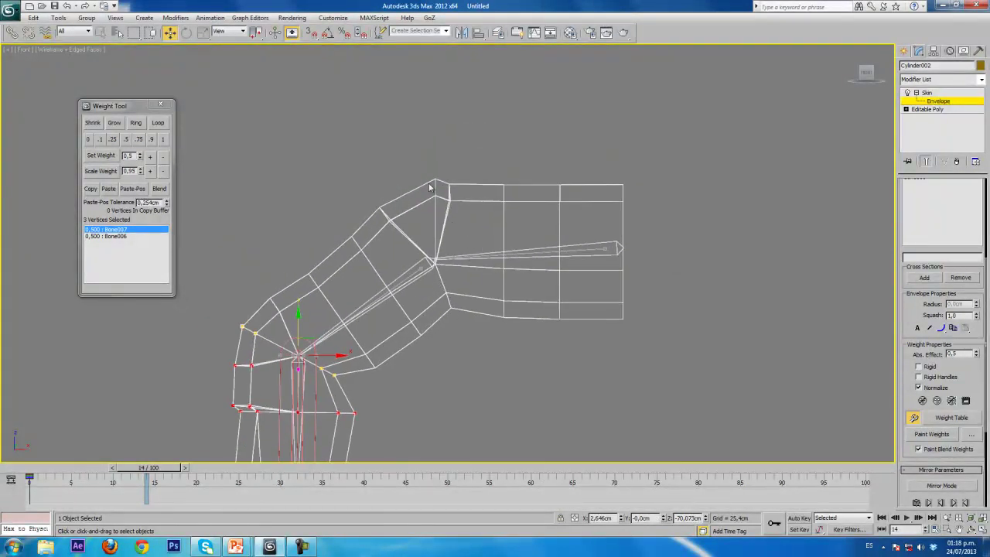
# Back at frame 0, select the inner knuckle's top vertices and set their weight to 0.5 for Bone006
pyautogui.moveTo(147, 468); pyautogui.dragTo(53, 468)
pyautogui.click(514, 253)
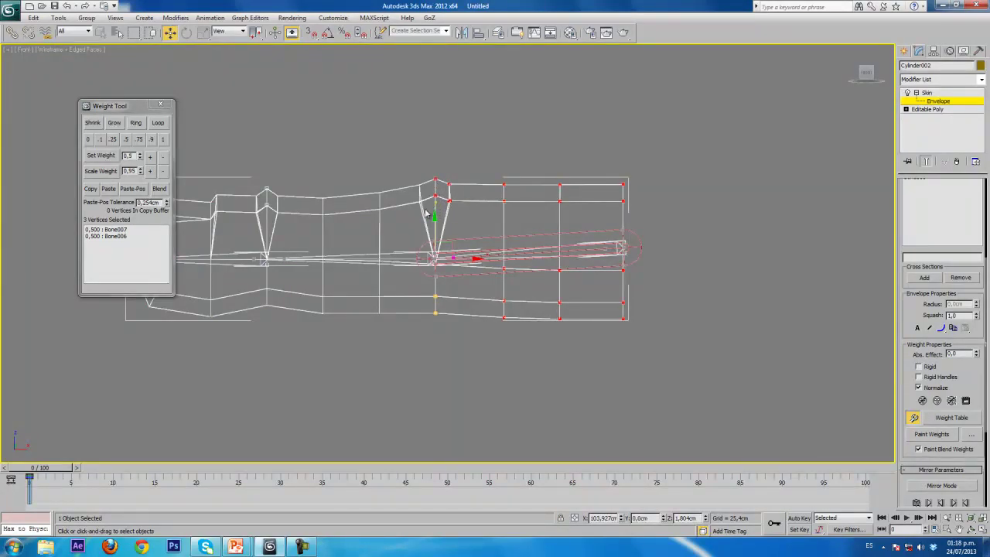
pyautogui.click(382, 259)
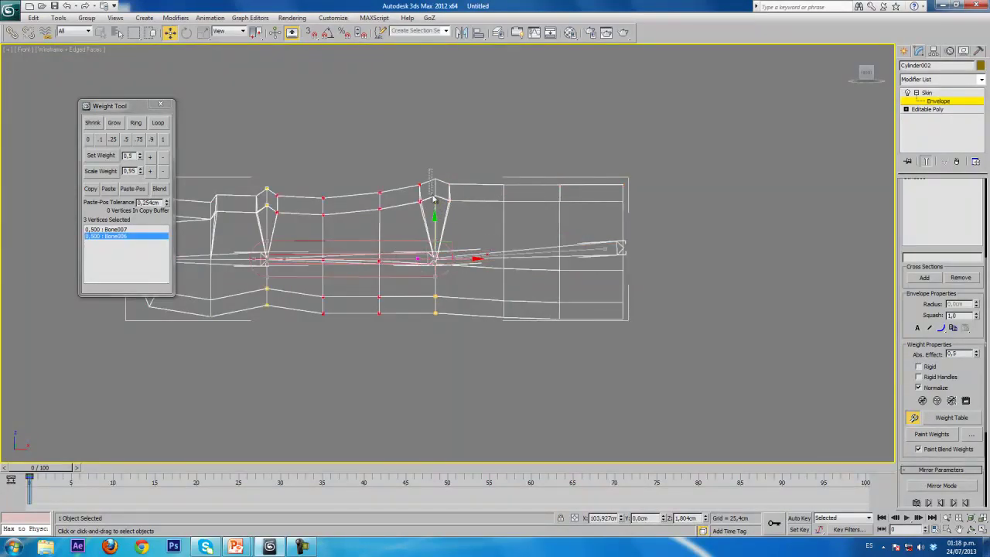
pyautogui.click(443, 222)
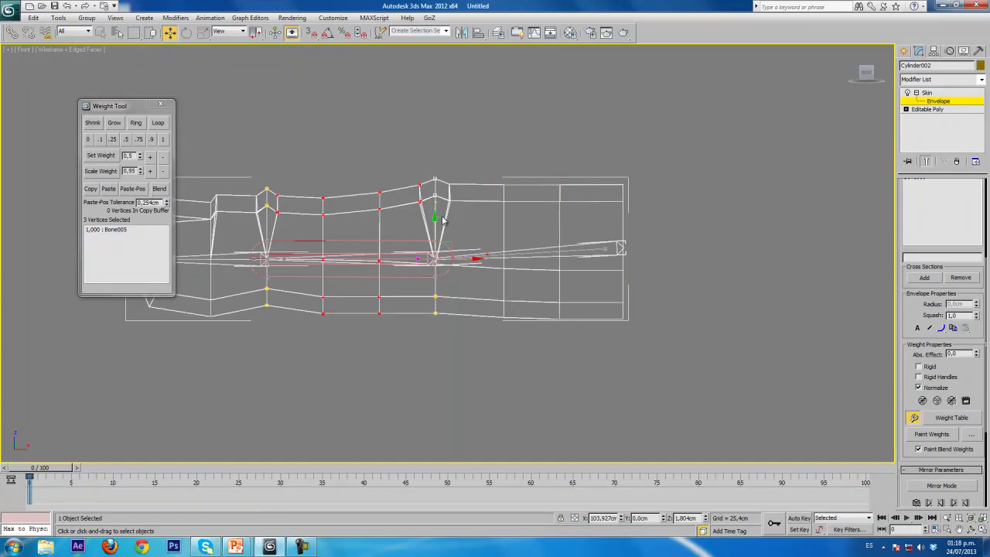
pyautogui.click(127, 140)
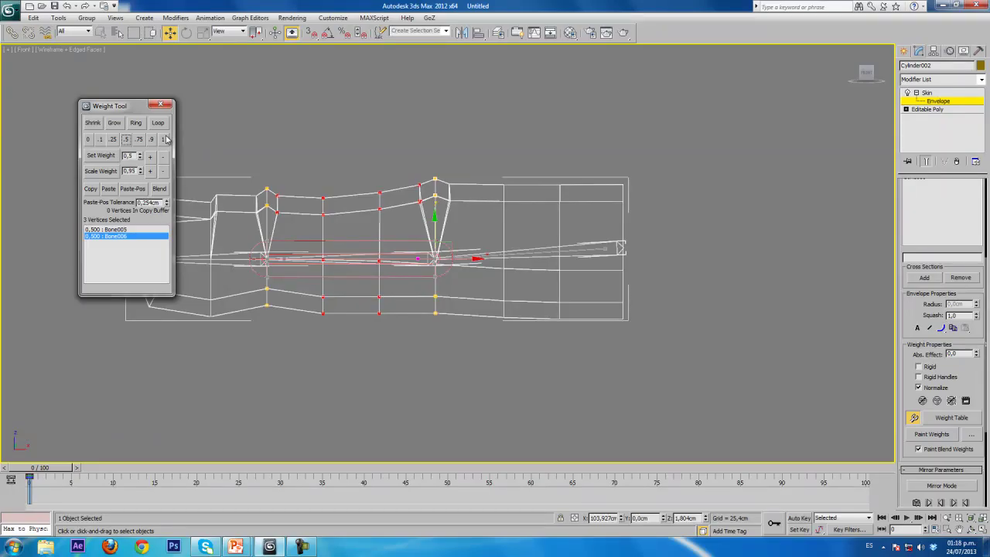
# Scrub the bend to frame 31, switch to a shaded perspective view, and inspect both knuckles around frame 29
pyautogui.moveTo(56, 472); pyautogui.dragTo(288, 468)
pyautogui.press('w')
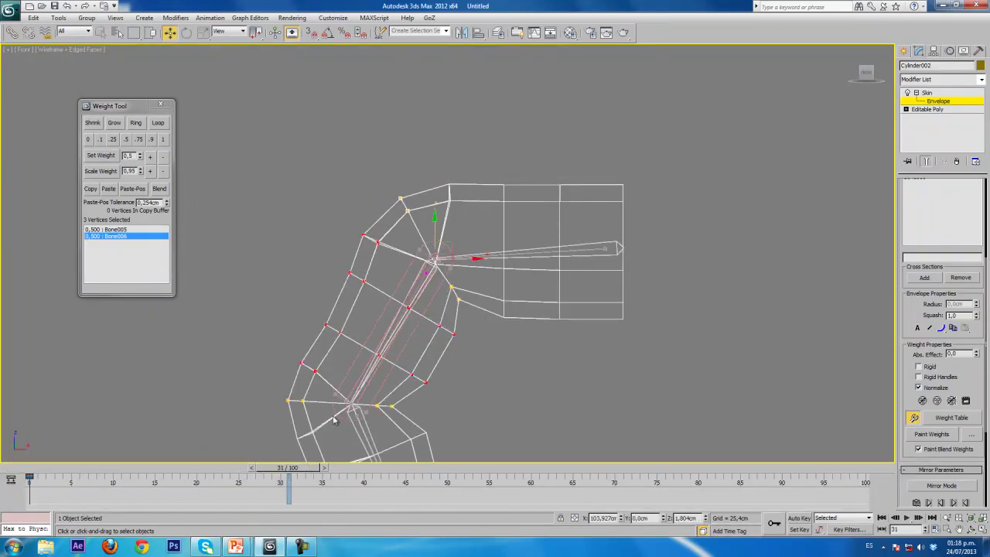
pyautogui.press('F3')
pyautogui.press('p')
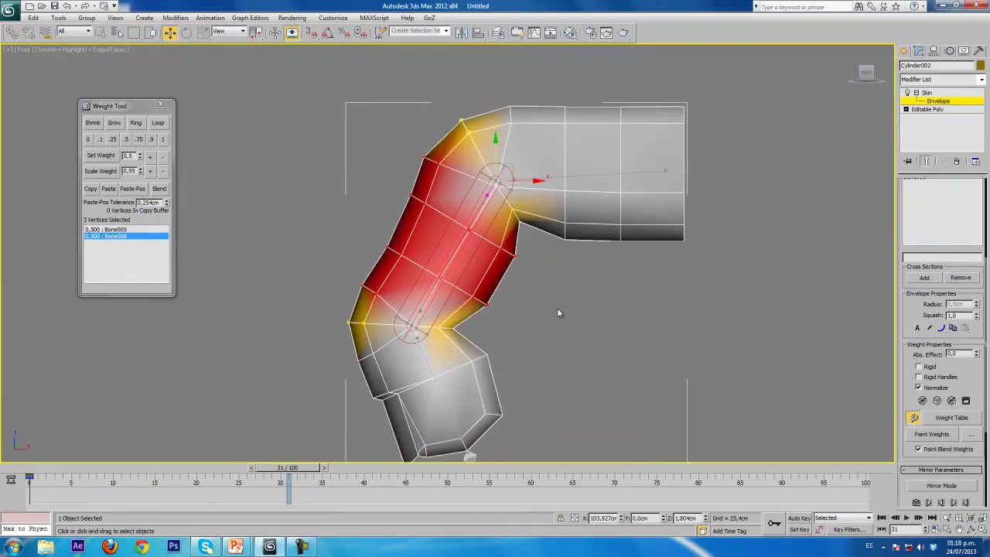
pyautogui.scroll(2, 552, 317)
pyautogui.keyDown('alt'); pyautogui.moveTo(530, 328); pyautogui.dragTo(483, 317, button='middle'); pyautogui.keyUp('alt')
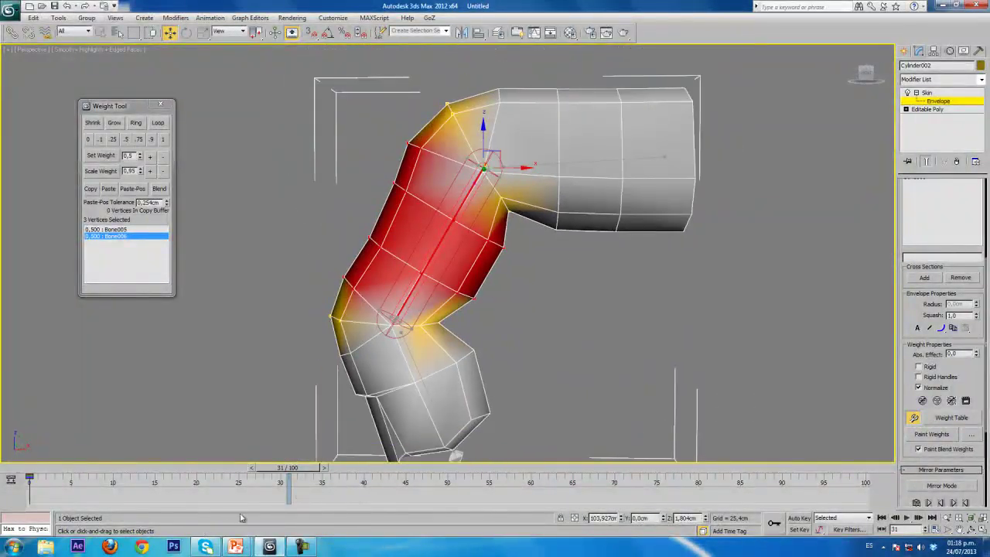
pyautogui.moveTo(307, 474); pyautogui.dragTo(272, 474)
pyautogui.press('w')
pyautogui.keyDown('alt'); pyautogui.moveTo(571, 281); pyautogui.dragTo(743, 267, button='middle'); pyautogui.keyUp('alt')
# Add a TurboSmooth modifier above Skin with 2 iterations, 2 render iterations and Isoline Display enabled
pyautogui.click(982, 79)
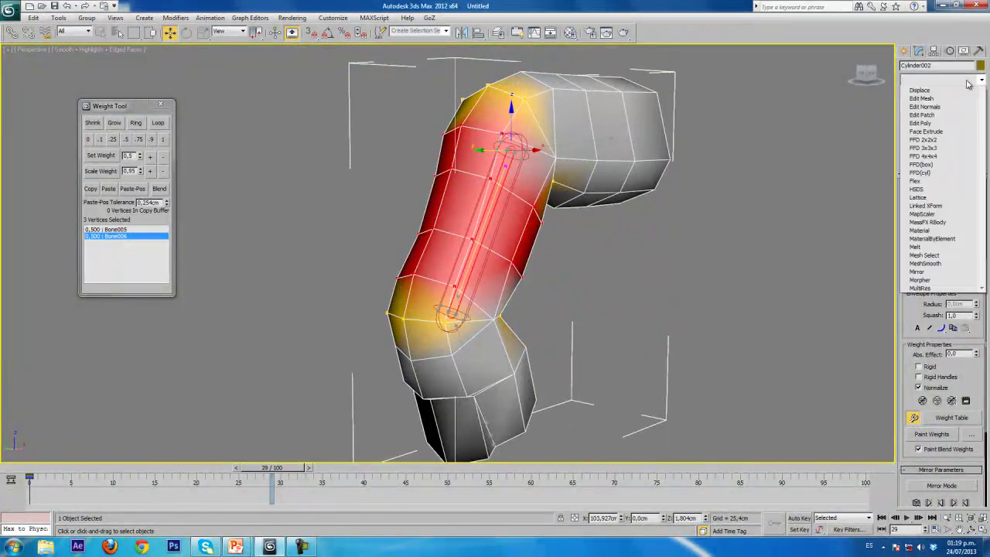
pyautogui.scroll(-15, 938, 387)
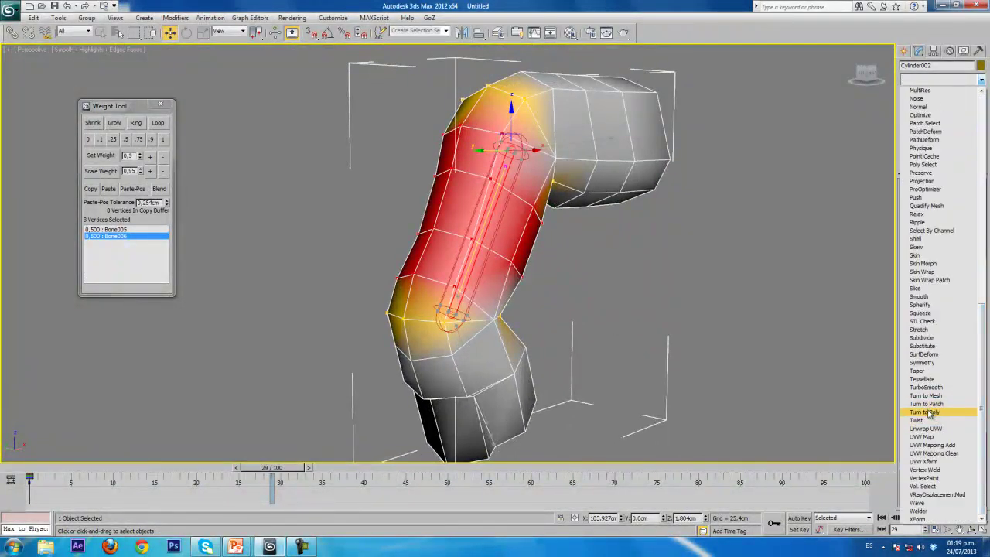
pyautogui.click(926, 387)
pyautogui.keyDown('alt'); pyautogui.moveTo(556, 253); pyautogui.dragTo(592, 165, button='middle'); pyautogui.keyUp('alt')
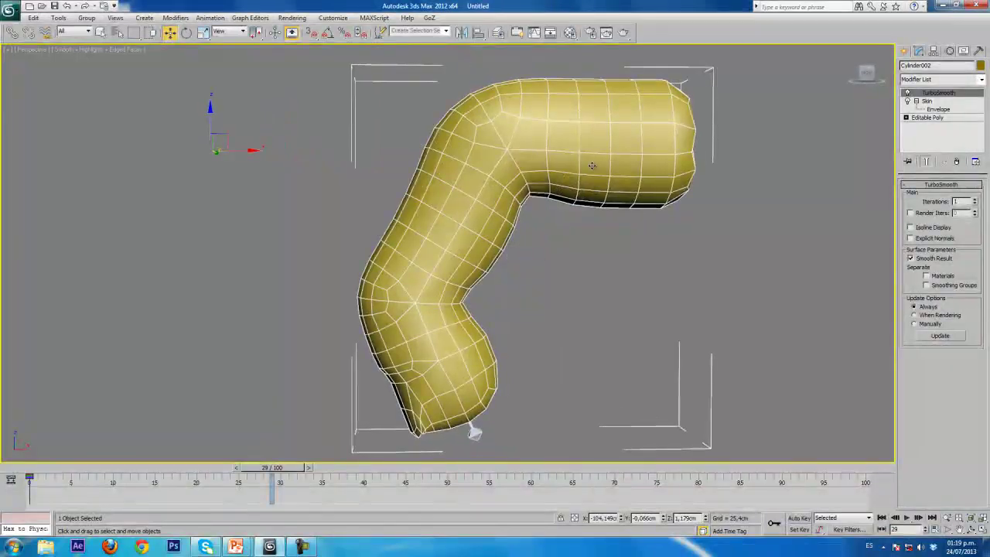
pyautogui.moveTo(938, 119); pyautogui.dragTo(936, 94)
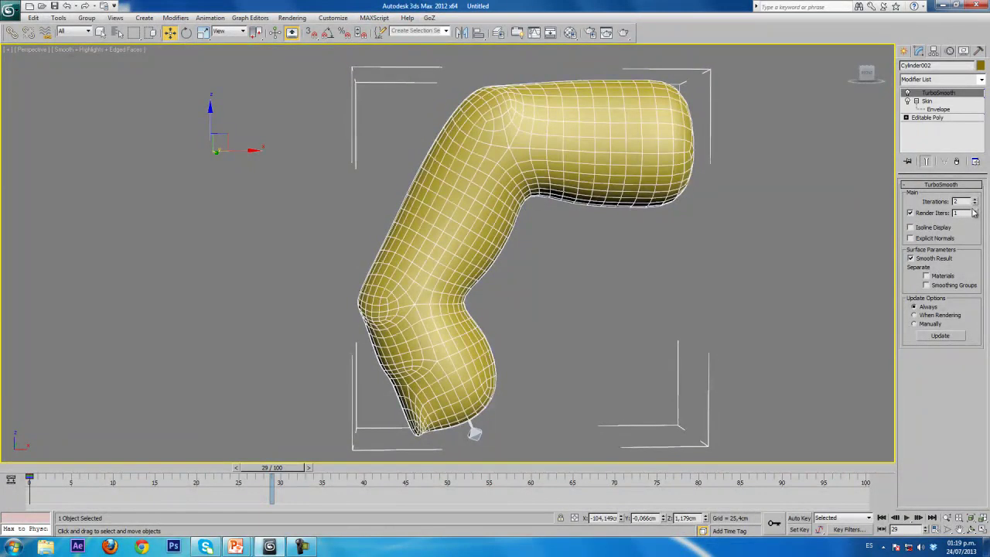
pyautogui.click(910, 227)
# Hide the edged faces and scrub the smoothed finger from frame 29 back to frame 0 to check its deformation
pyautogui.keyDown('alt'); pyautogui.moveTo(642, 279); pyautogui.dragTo(527, 308, button='middle'); pyautogui.keyUp('alt')
pyautogui.press('F4')
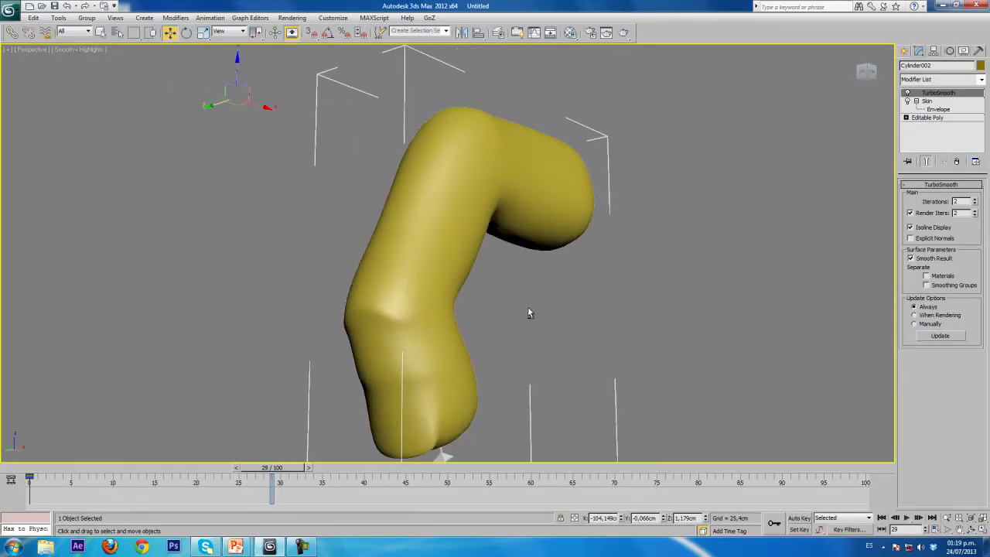
pyautogui.moveTo(285, 469); pyautogui.dragTo(207, 397)
pyautogui.press('w')
pyautogui.keyDown('alt'); pyautogui.moveTo(207, 397); pyautogui.dragTo(501, 307, button='middle'); pyautogui.keyUp('alt')
pyautogui.moveTo(207, 468); pyautogui.dragTo(54, 464)
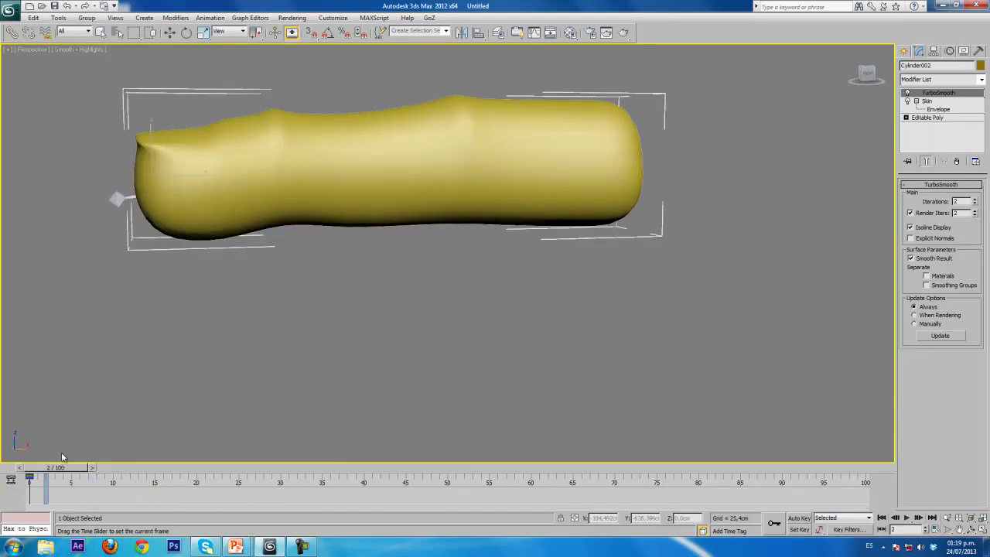
# Turn off the TurboSmooth effect, go to frame 21, and show edged faces on the bent finger
pyautogui.click(907, 93)
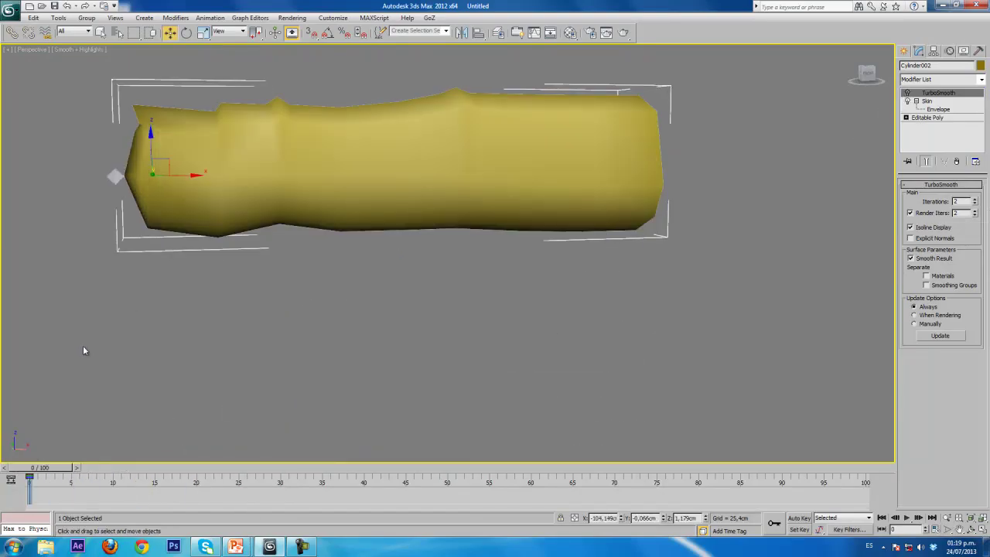
pyautogui.moveTo(46, 473); pyautogui.dragTo(206, 469)
pyautogui.press('w')
pyautogui.press('F4')
pyautogui.moveTo(459, 223)
pyautogui.keyDown('alt'); pyautogui.mouseDown(button='middle')
pyautogui.moveTo(552, 201)
pyautogui.moveTo(475, 224)
pyautogui.mouseUp(button='middle'); pyautogui.keyUp('alt')
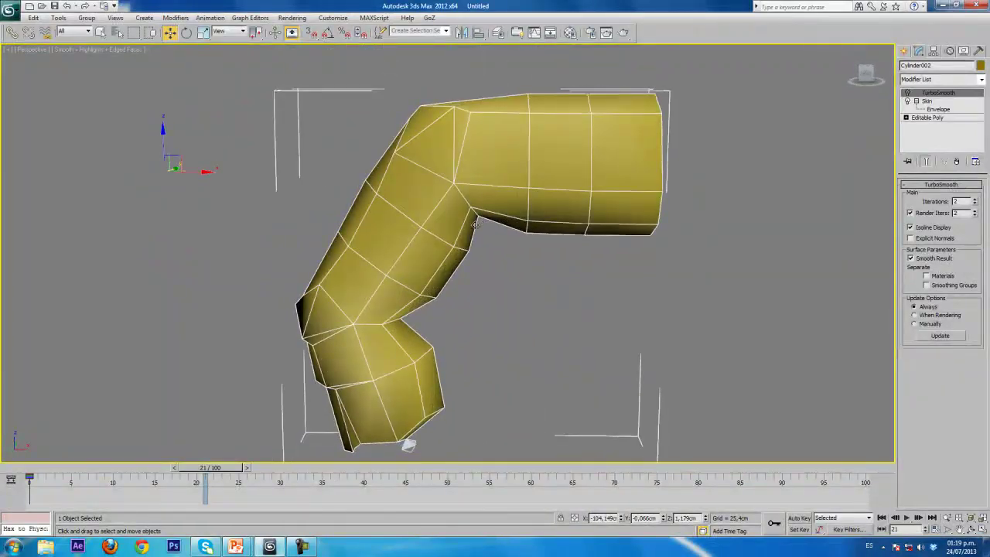
# Open the Skin envelopes for editing and show the bent finger in a front wireframe view
pyautogui.click(937, 110)
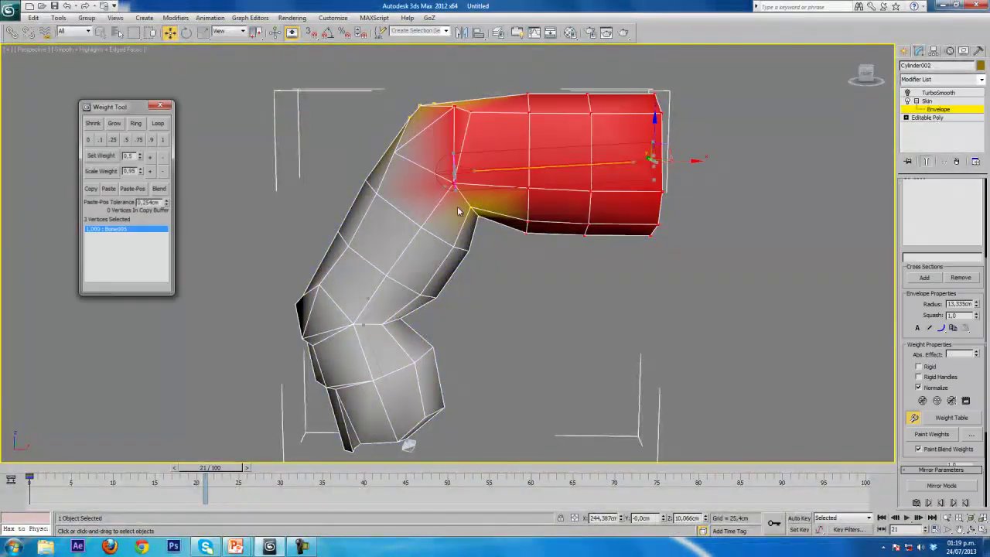
pyautogui.press('f')
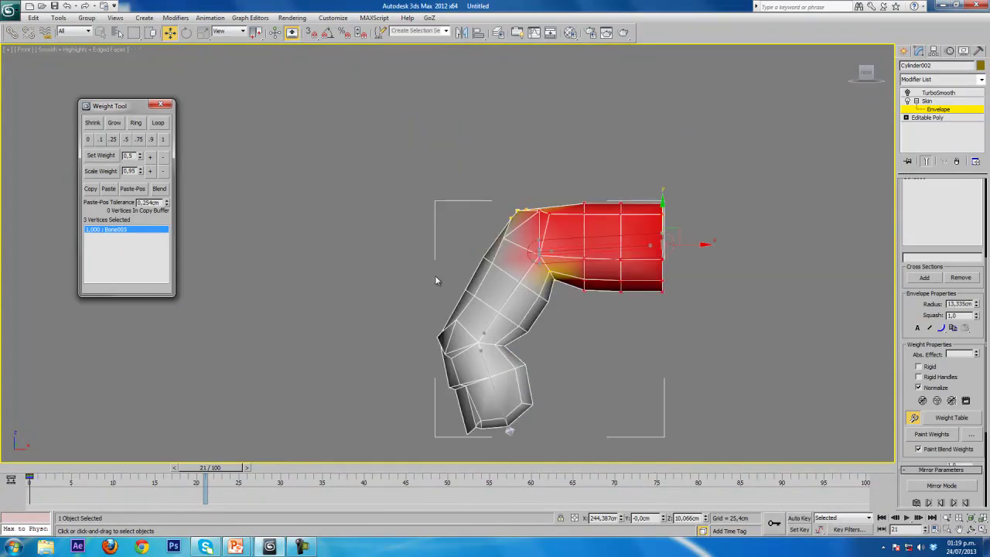
pyautogui.scroll(2, 447, 232)
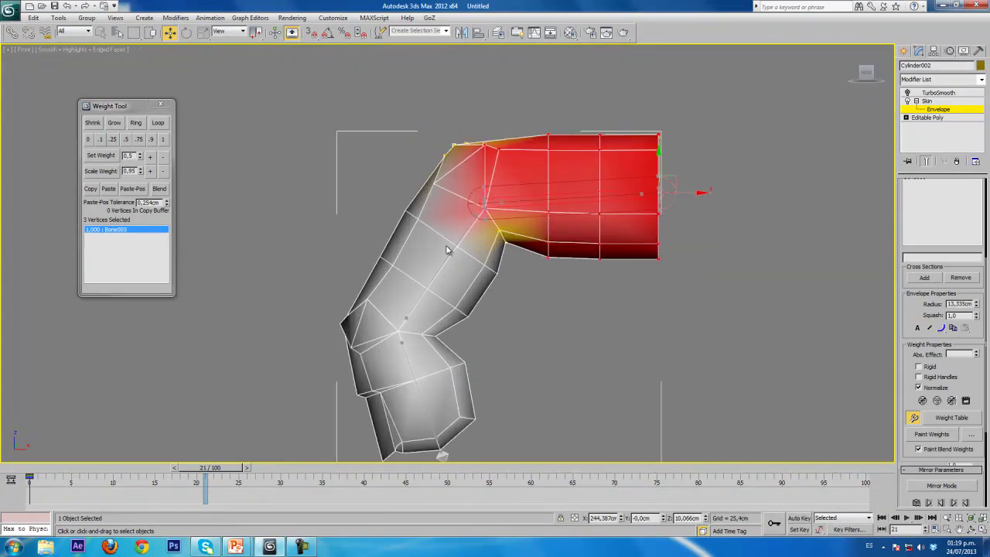
pyautogui.press('F3')
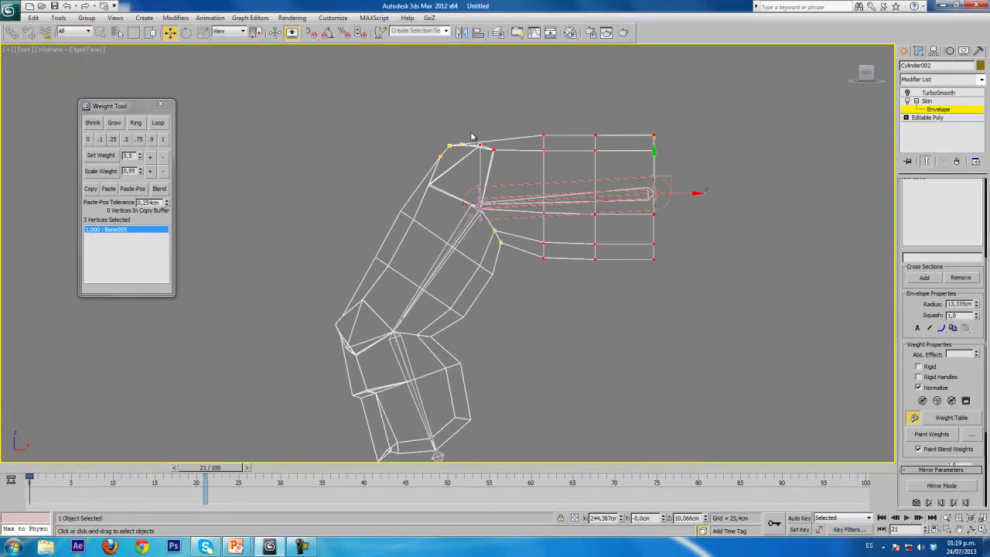
# Return to frame 0 and weight the upper knuckle's two center vertices 0.5 each to Bone005 and Bone006
pyautogui.click(413, 170)
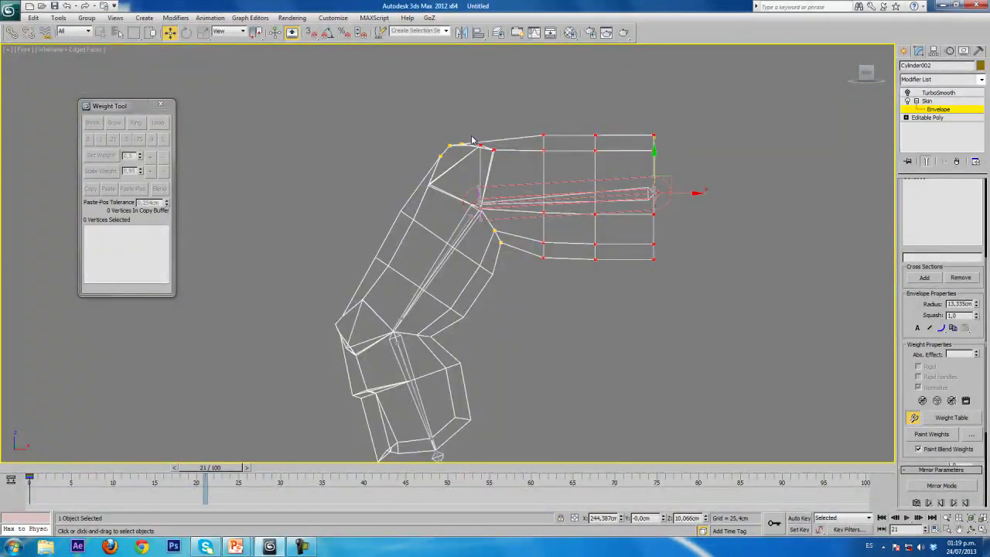
pyautogui.moveTo(489, 172); pyautogui.dragTo(488, 176)
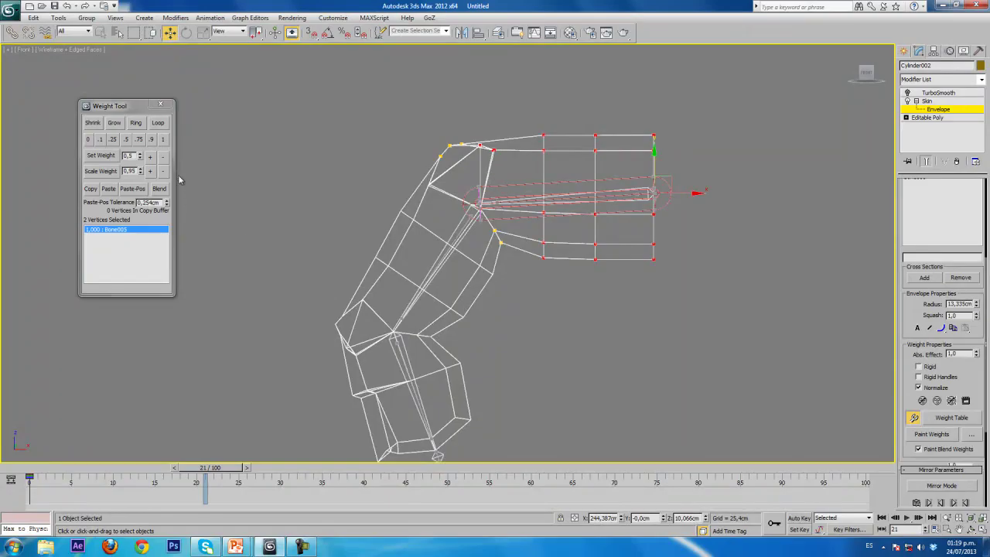
pyautogui.click(164, 138)
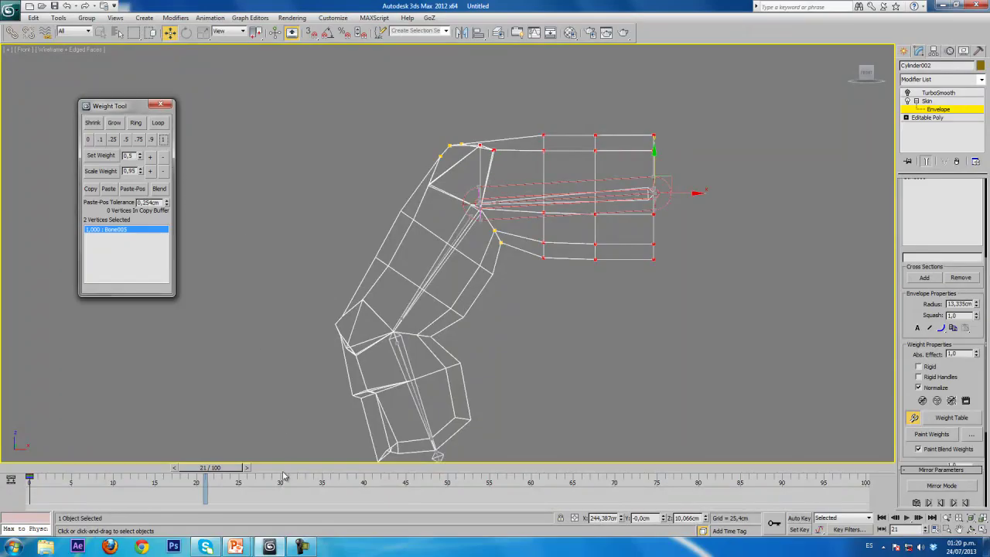
pyautogui.moveTo(205, 481); pyautogui.dragTo(29, 487)
pyautogui.press('w')
pyautogui.click(446, 205)
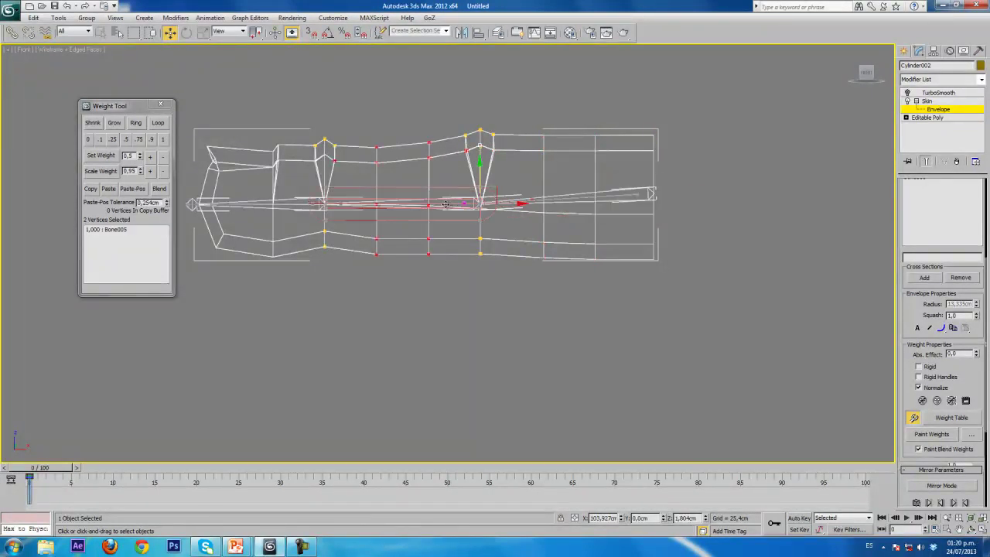
pyautogui.click(124, 140)
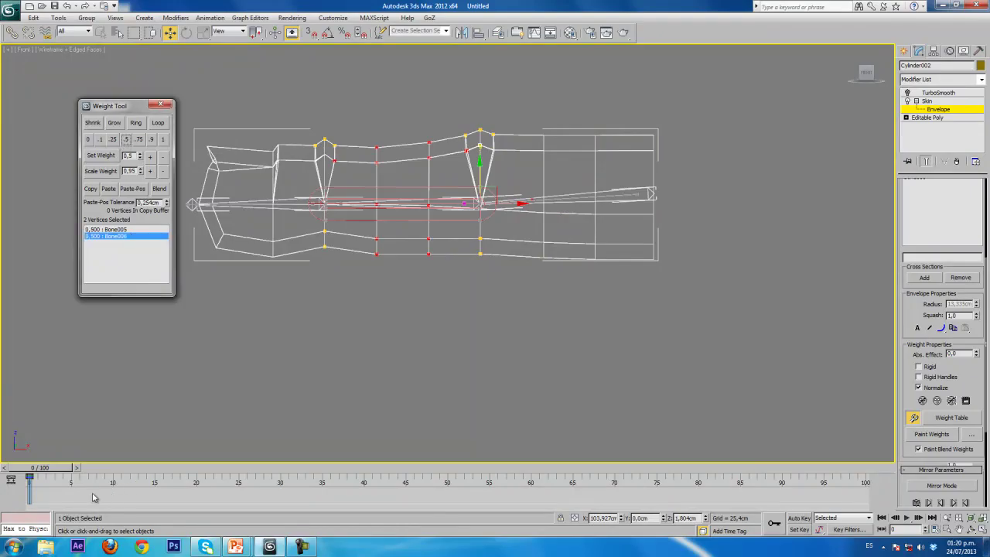
pyautogui.moveTo(50, 472)
pyautogui.mouseDown()
pyautogui.moveTo(259, 475)
pyautogui.moveTo(31, 471)
pyautogui.mouseUp()
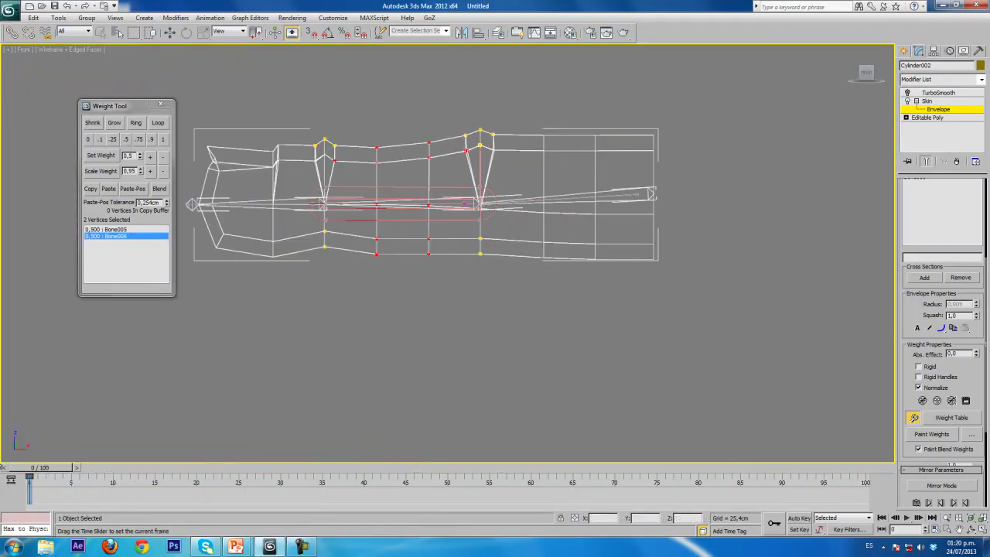
# Set the first knuckle's base-side vertices to weight 1 on Bone005 and its fingertip-side vertices to weight 1 on Bone006
pyautogui.moveTo(488, 123); pyautogui.dragTo(515, 182)
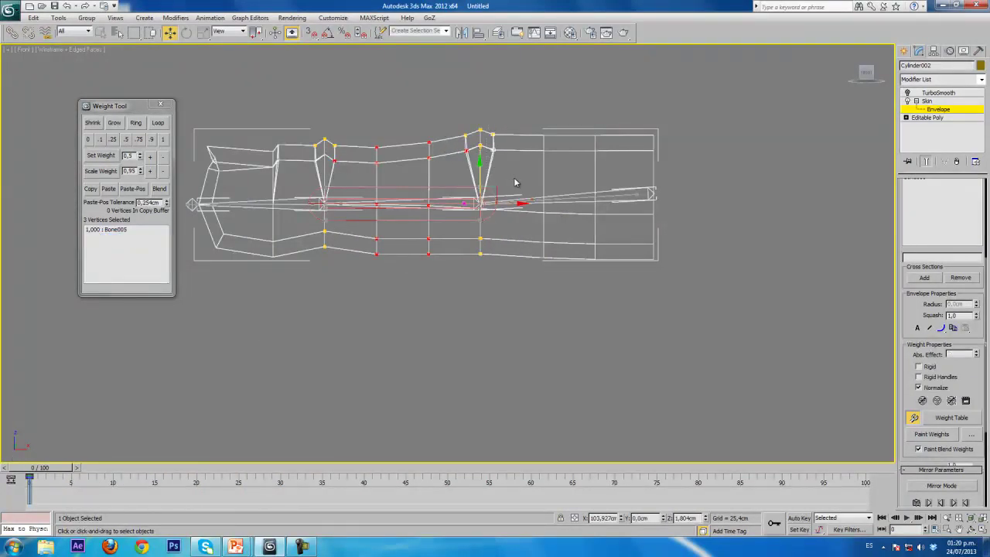
pyautogui.click(559, 199)
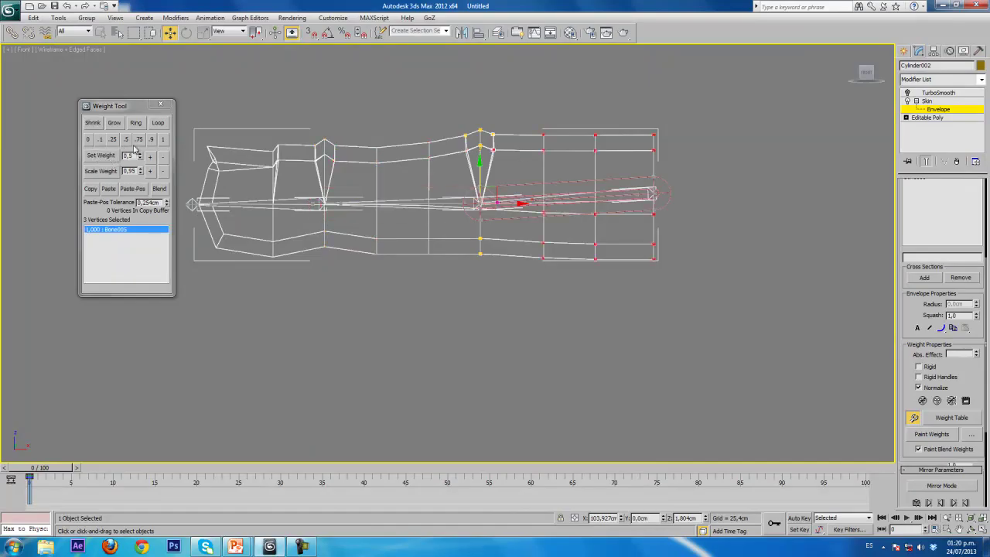
pyautogui.click(163, 139)
pyautogui.click(434, 206)
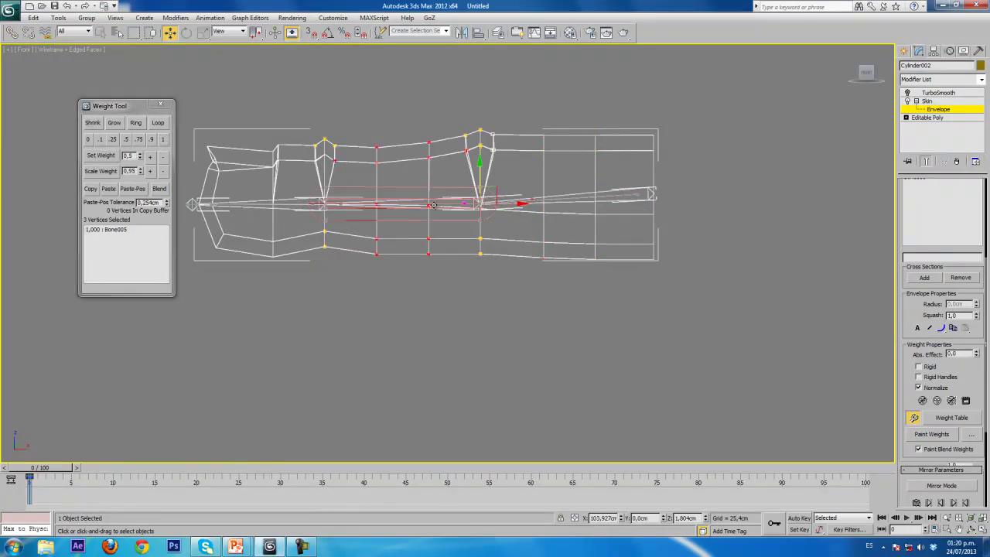
pyautogui.moveTo(475, 178); pyautogui.dragTo(476, 178)
pyautogui.click(163, 139)
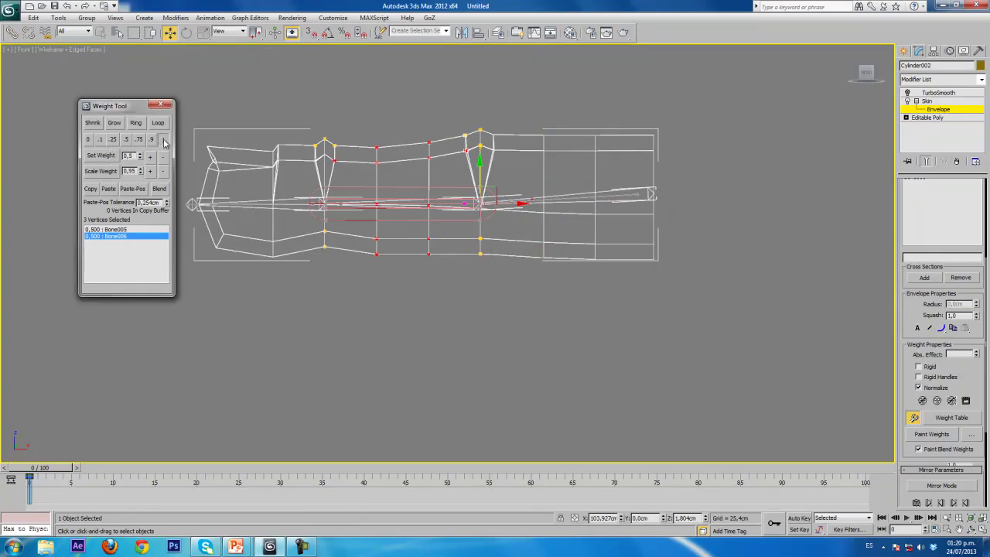
pyautogui.moveTo(53, 469); pyautogui.dragTo(5, 476)
pyautogui.press('w')
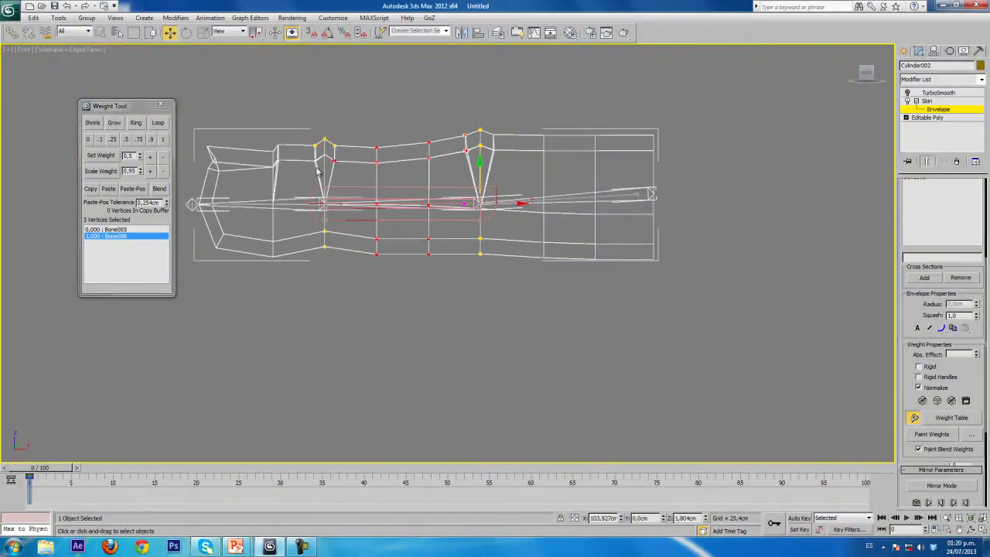
# Set the second knuckle's base-side vertices to weight 1 on Bone006 and its fingertip-side vertices to weight 1 on Bone007
pyautogui.click(163, 139)
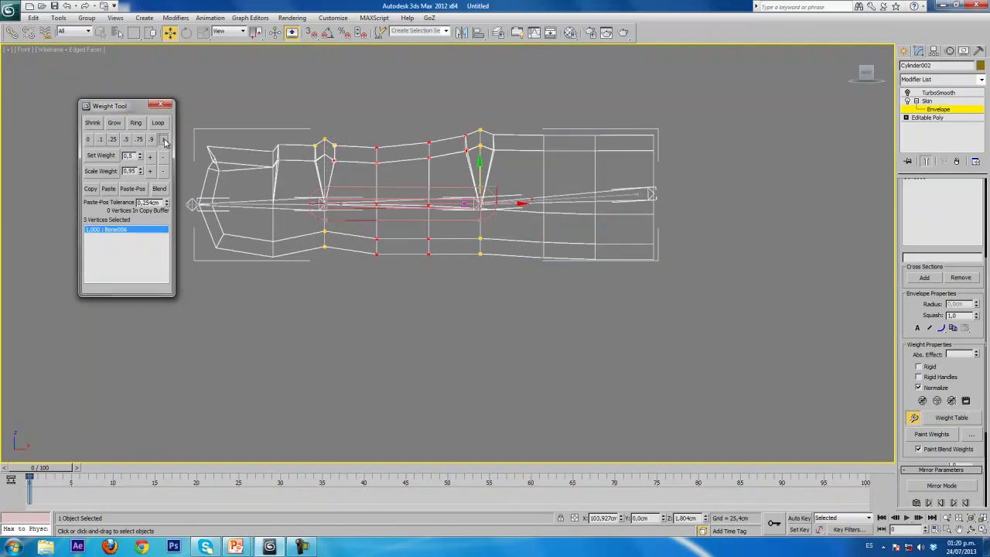
pyautogui.moveTo(56, 467)
pyautogui.mouseDown()
pyautogui.moveTo(276, 467)
pyautogui.moveTo(39, 468)
pyautogui.mouseUp()
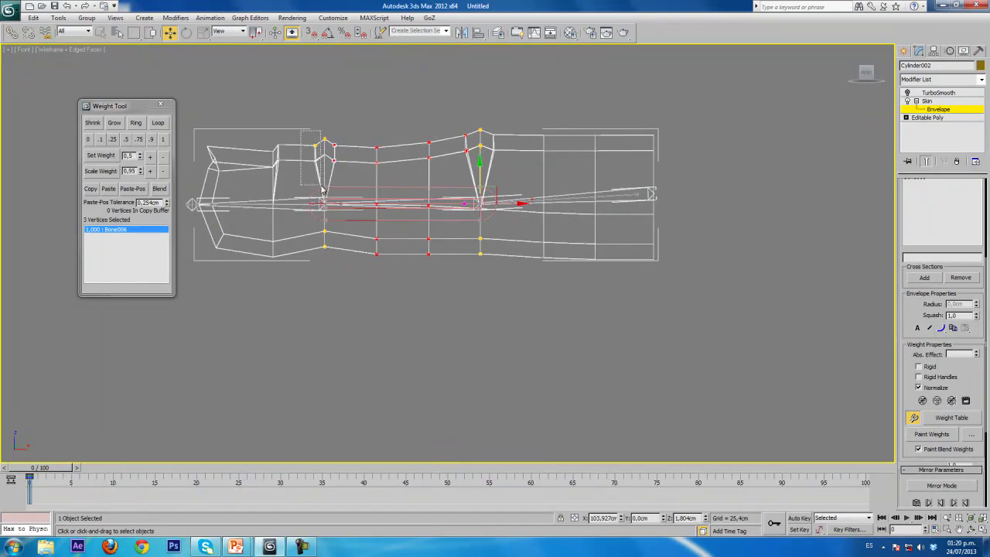
pyautogui.moveTo(324, 190); pyautogui.dragTo(322, 191)
pyautogui.click(163, 140)
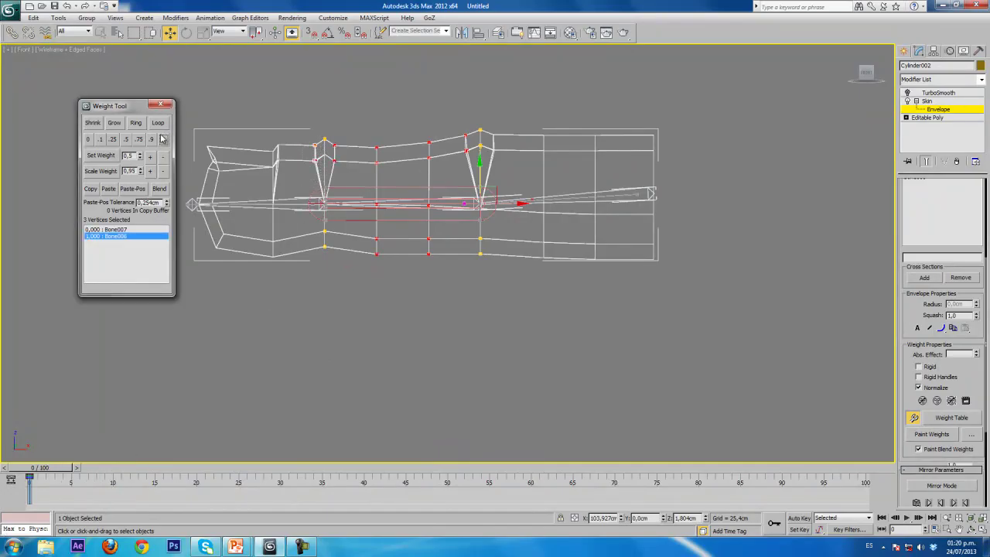
pyautogui.click(293, 203)
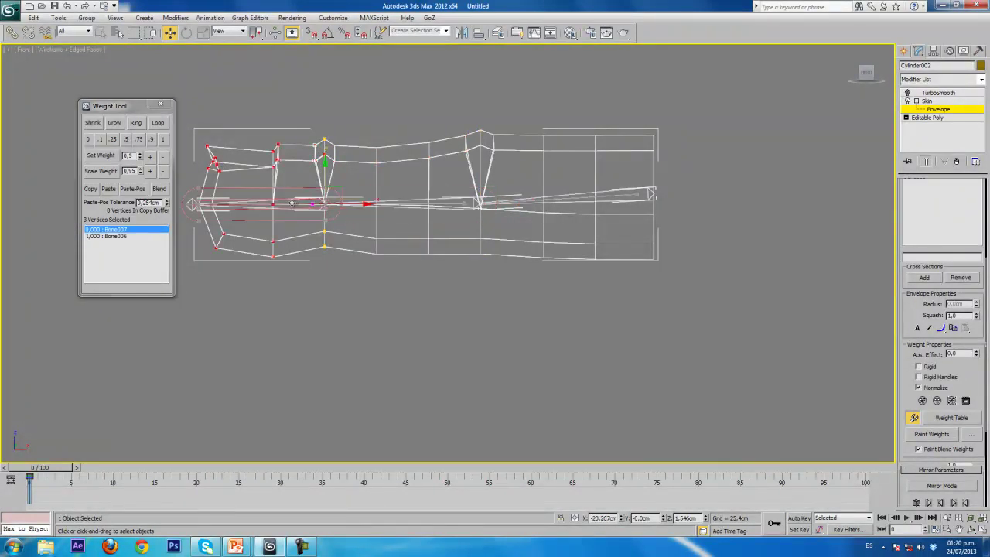
pyautogui.click(163, 139)
pyautogui.moveTo(51, 475); pyautogui.dragTo(40, 442)
# Weight the second knuckle's two center vertices 0.5 each to Bone007 and Bone006, and scrub the bend before returning to frame 0
pyautogui.press('w')
pyautogui.click(128, 139)
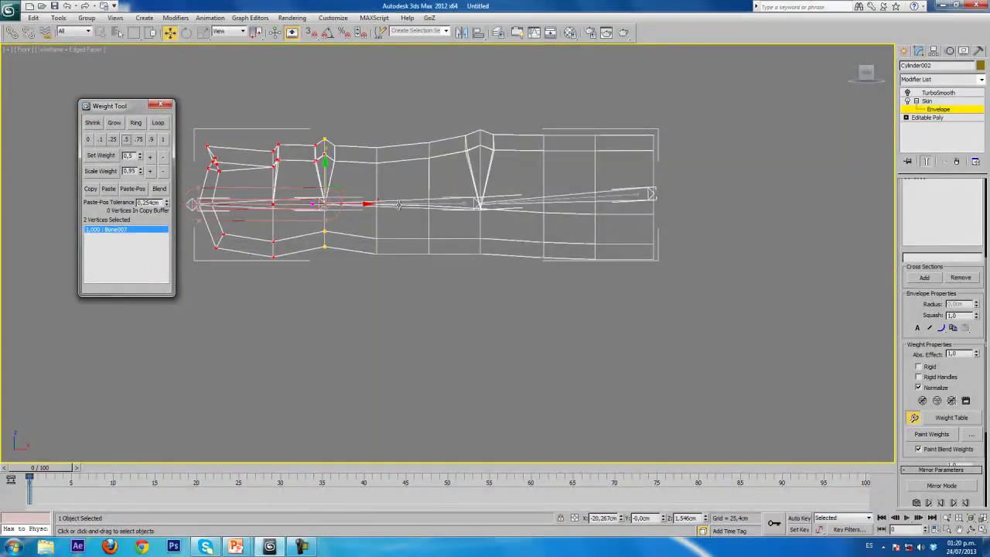
pyautogui.click(398, 206)
pyautogui.click(126, 140)
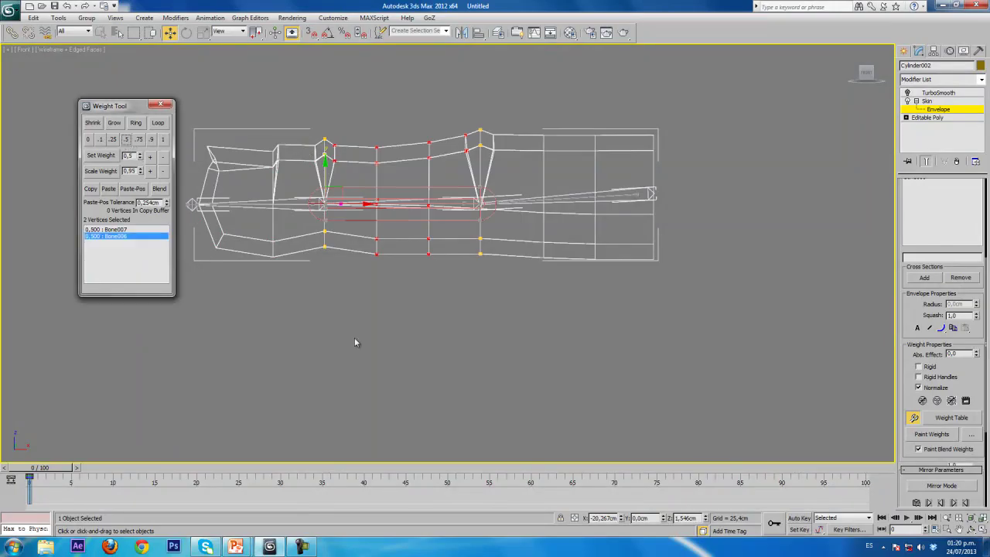
pyautogui.moveTo(28, 471); pyautogui.dragTo(253, 475)
pyautogui.press('Home')
pyautogui.press('w')
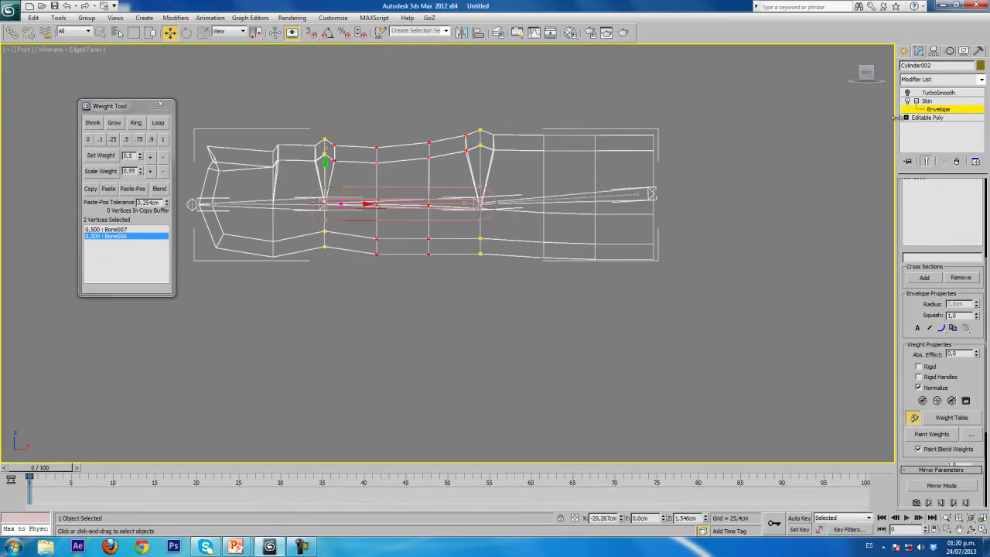
# Leave envelope editing, turn the TurboSmooth effect back on, and switch the finger to shaded display
pyautogui.click(938, 93)
pyautogui.click(908, 93)
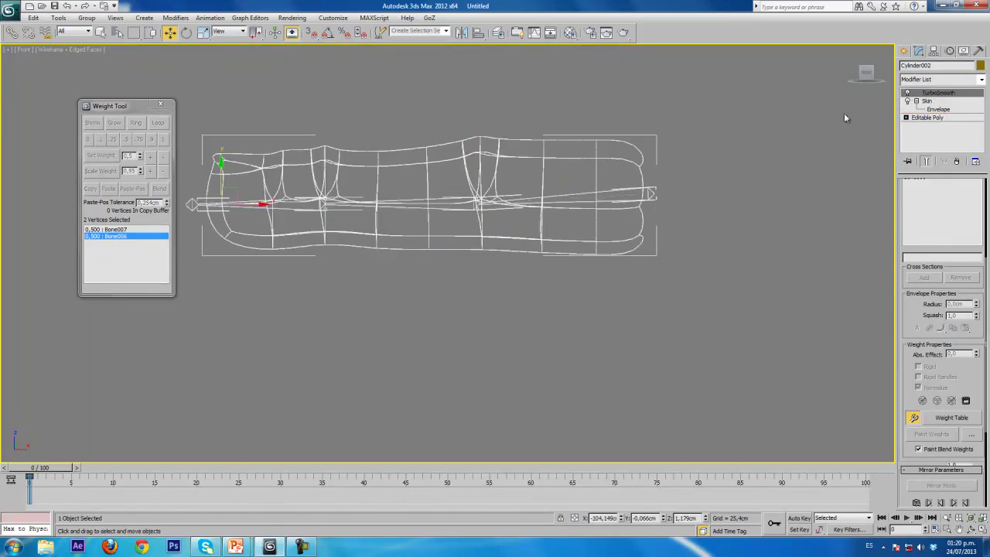
pyautogui.moveTo(354, 376)
pyautogui.mouseDown(button='middle')
pyautogui.moveTo(375, 344)
pyautogui.moveTo(413, 329)
pyautogui.moveTo(242, 462)
pyautogui.mouseUp(button='middle')
pyautogui.press('F3')
# Go to frame 41 and examine the smoothed finger's bend at both knuckles from several angles
pyautogui.moveTo(23, 480)
pyautogui.mouseDown()
pyautogui.moveTo(441, 473)
pyautogui.moveTo(24, 473)
pyautogui.mouseUp()
pyautogui.click(372, 480)
pyautogui.keyDown('alt'); pyautogui.moveTo(364, 426); pyautogui.dragTo(478, 254, button='middle'); pyautogui.keyUp('alt')
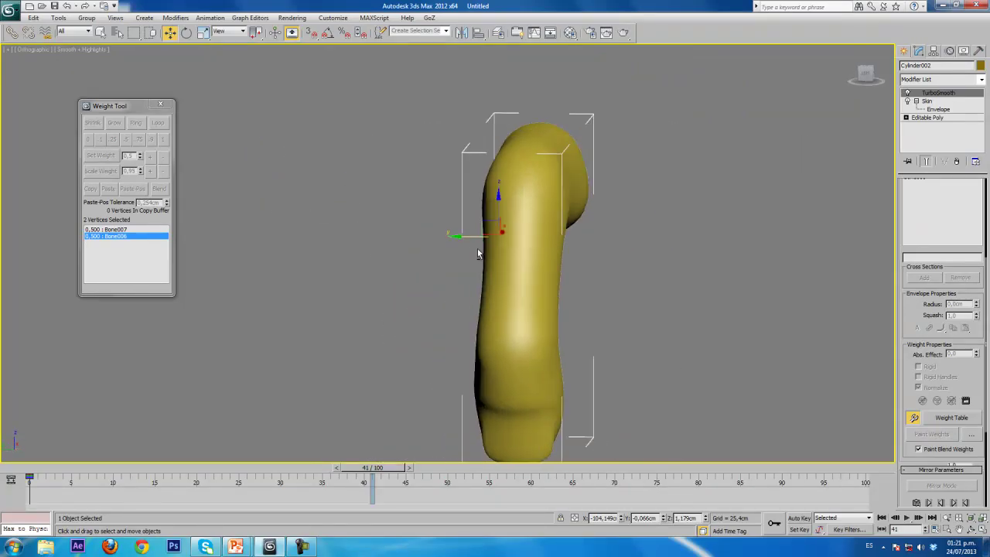
pyautogui.keyDown('alt'); pyautogui.moveTo(527, 277); pyautogui.dragTo(485, 271, button='middle'); pyautogui.keyUp('alt')
pyautogui.keyDown('alt'); pyautogui.moveTo(513, 352); pyautogui.dragTo(470, 317, button='middle'); pyautogui.keyUp('alt')
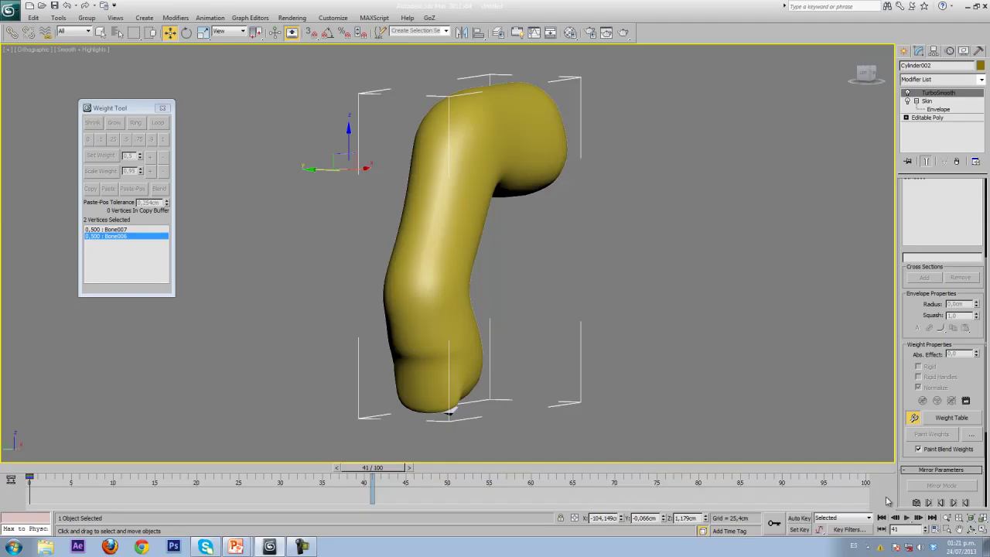
pyautogui.moveTo(463, 316); pyautogui.dragTo(401, 381, button='middle')
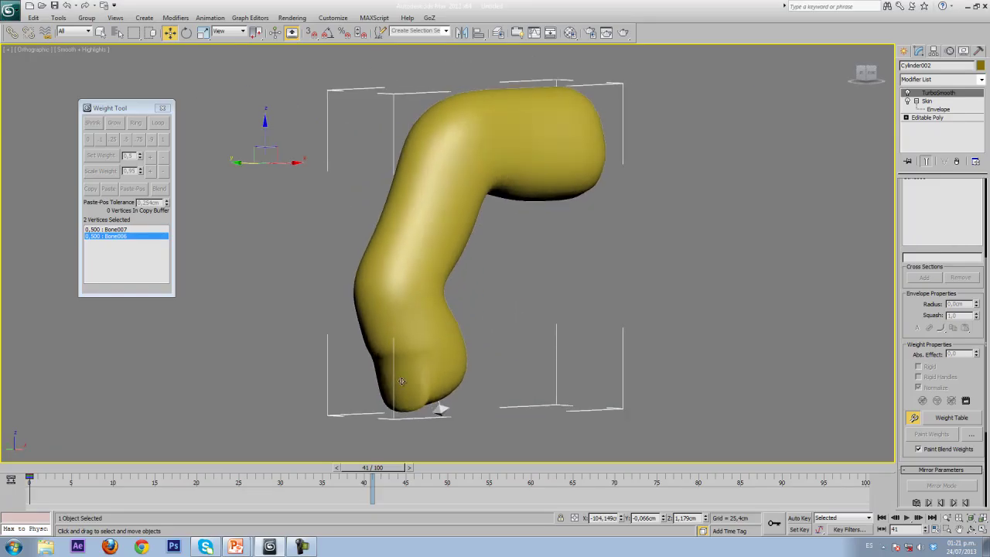
pyautogui.click(302, 546)
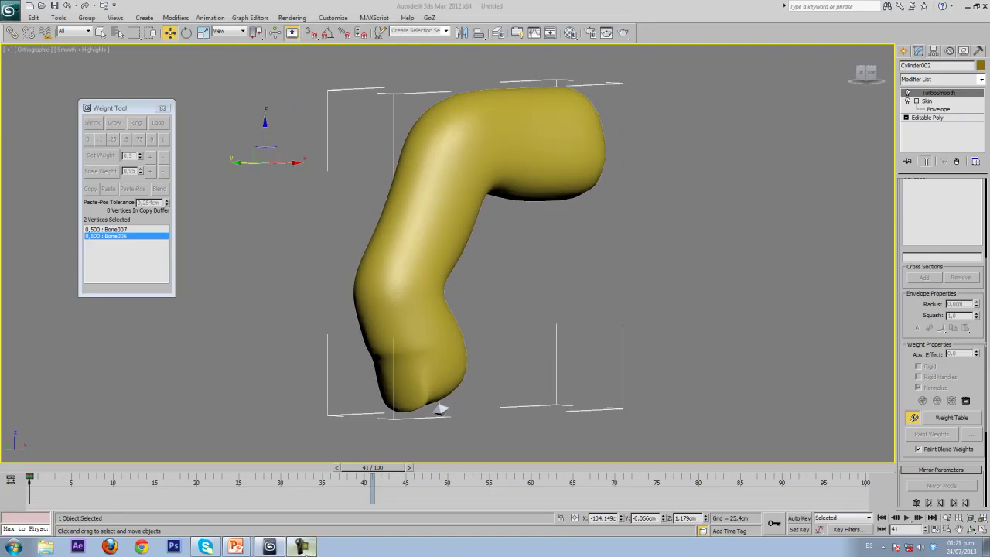